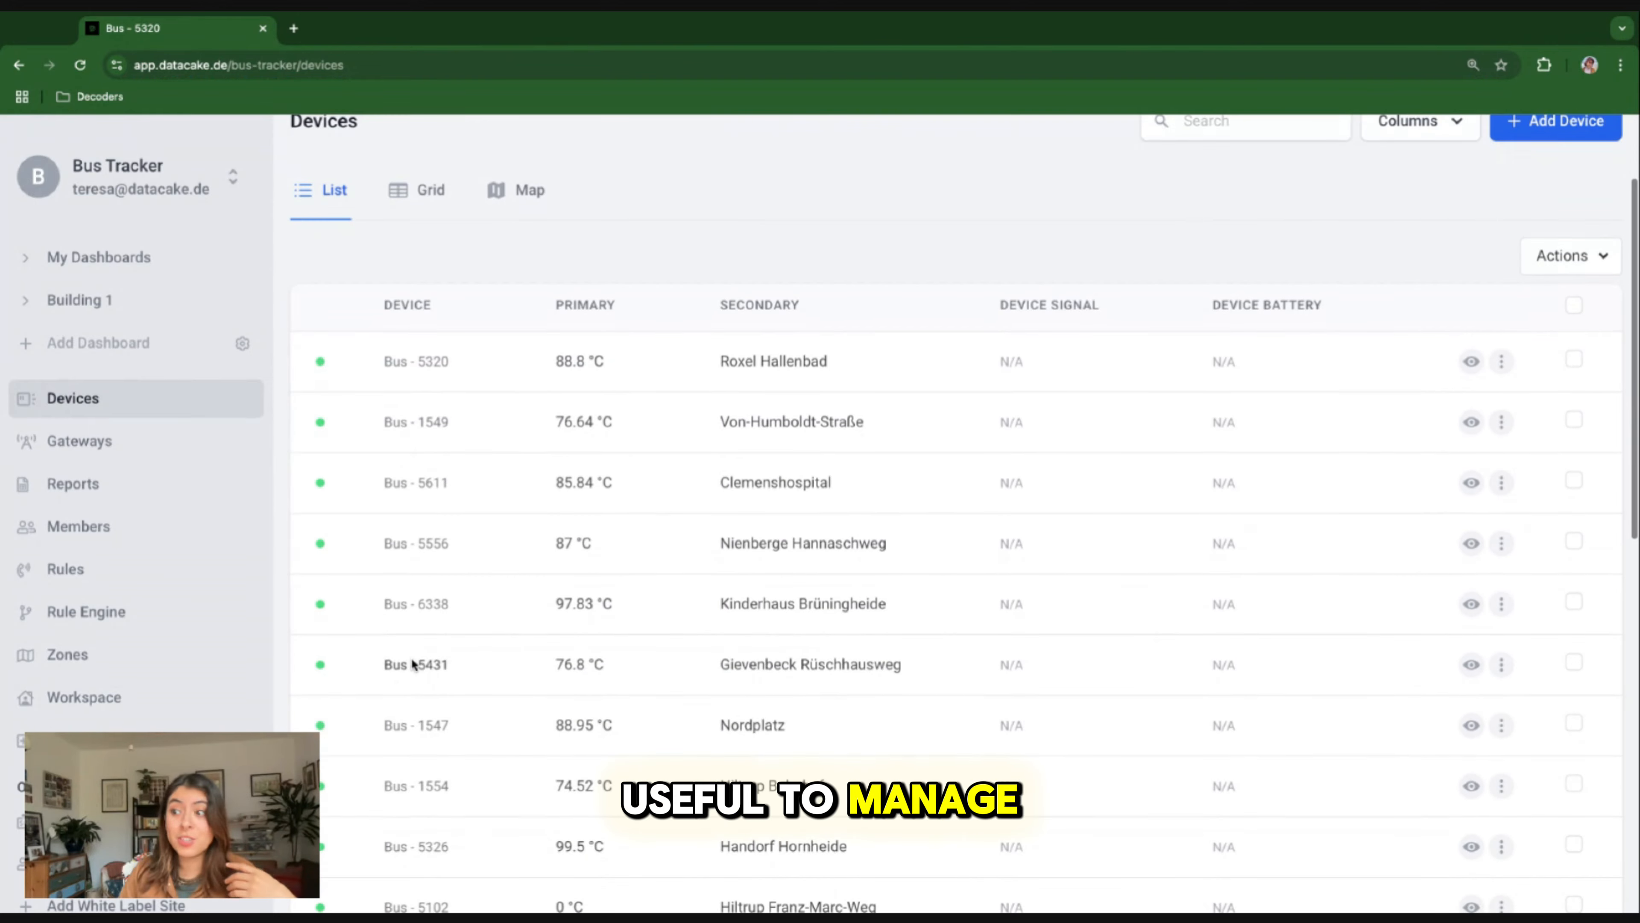
Examine the configuration of device Bus - 5431, including its payload decoder and its list of fields.
click(406, 670)
click(774, 429)
scroll(774, 434, down, 20)
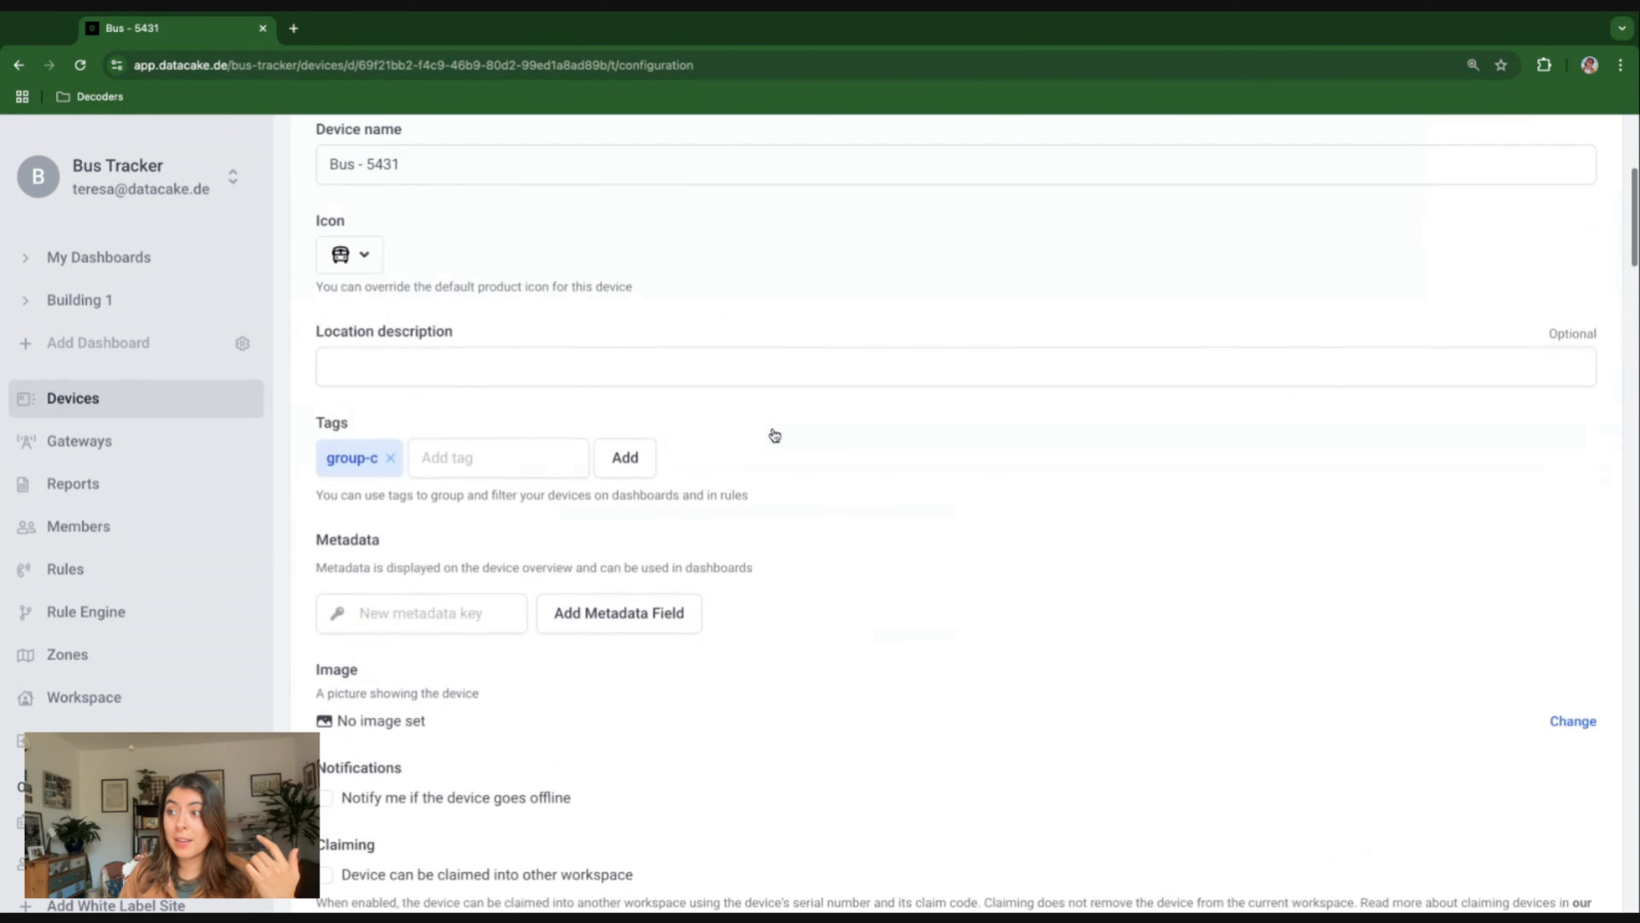
scroll(956, 517, down, 20)
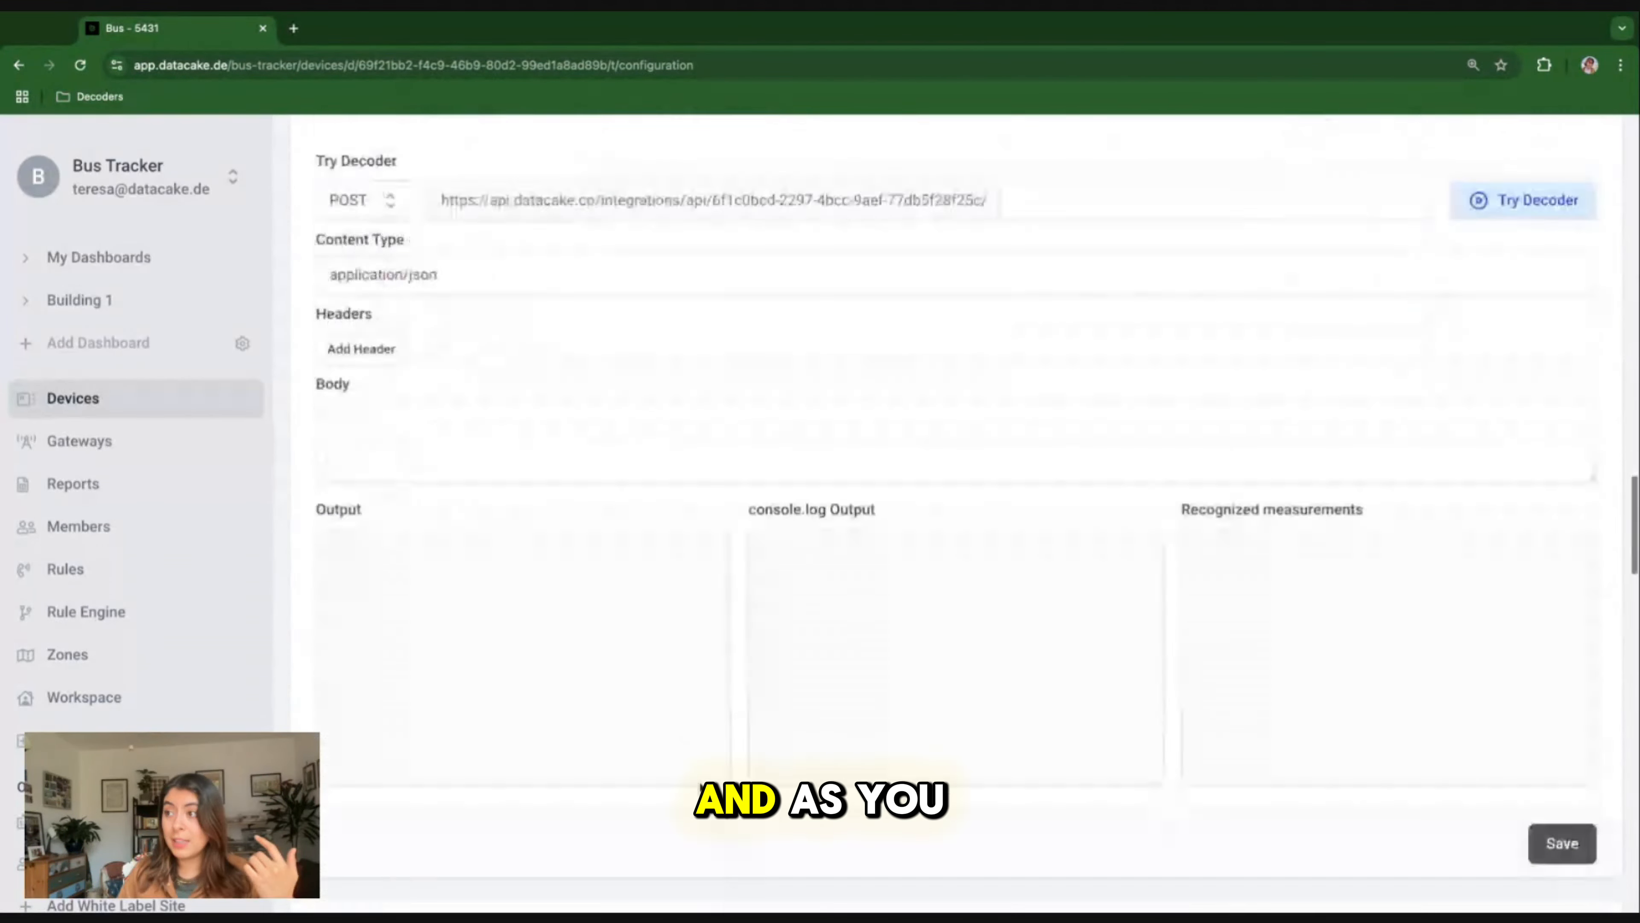
scroll(1279, 463, down, 4)
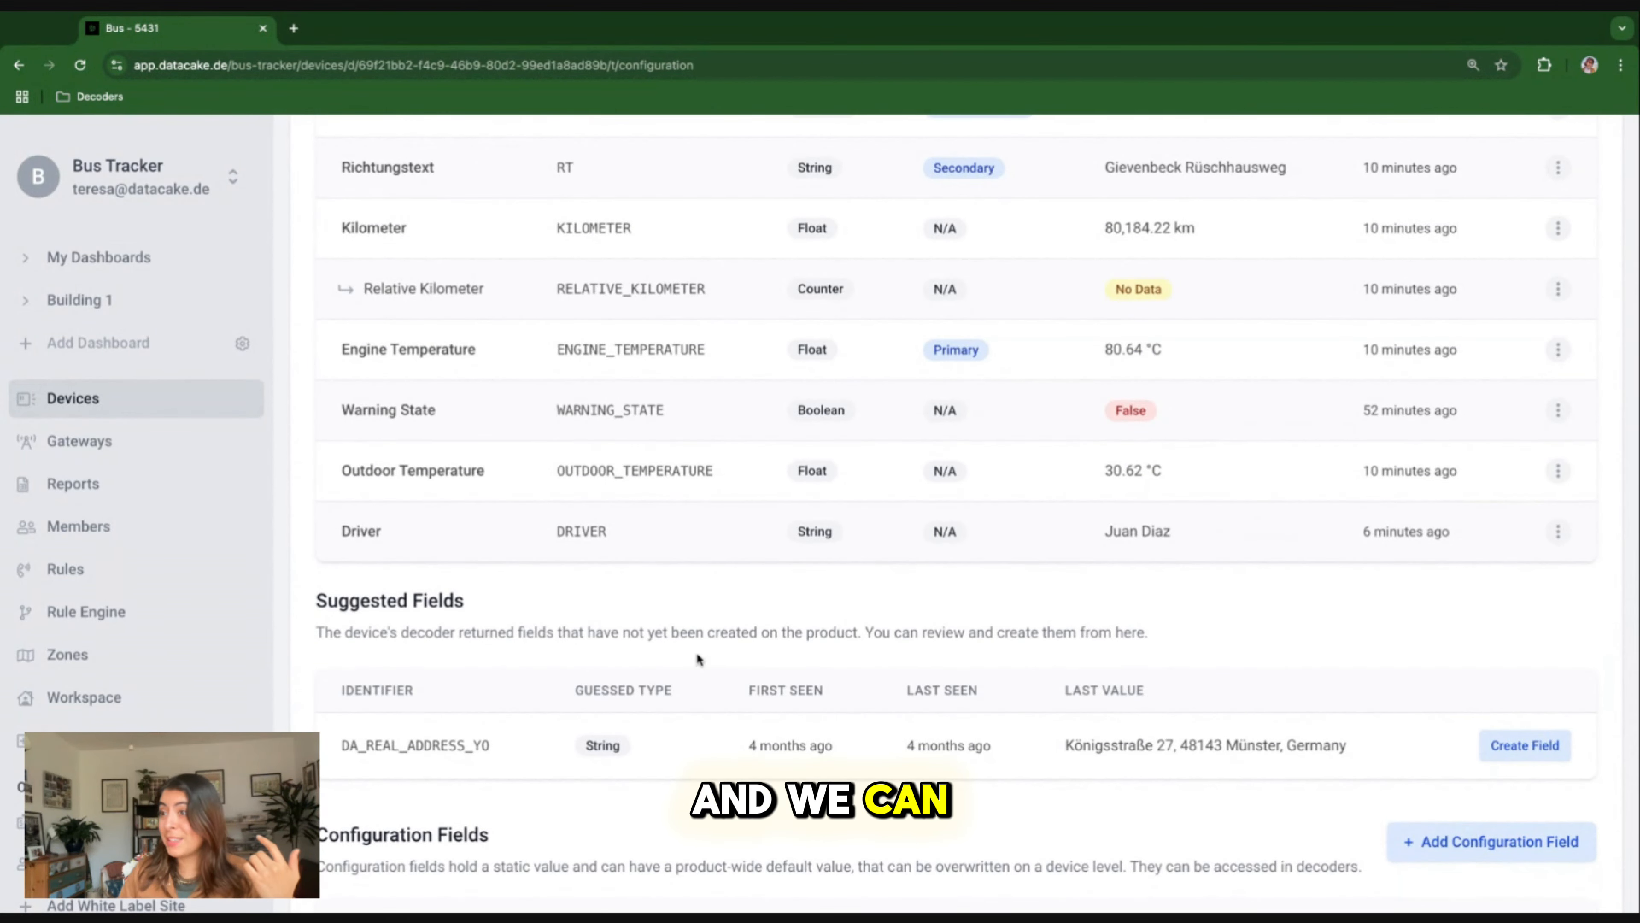
scroll(697, 658, up, 4)
scroll(696, 656, up, 20)
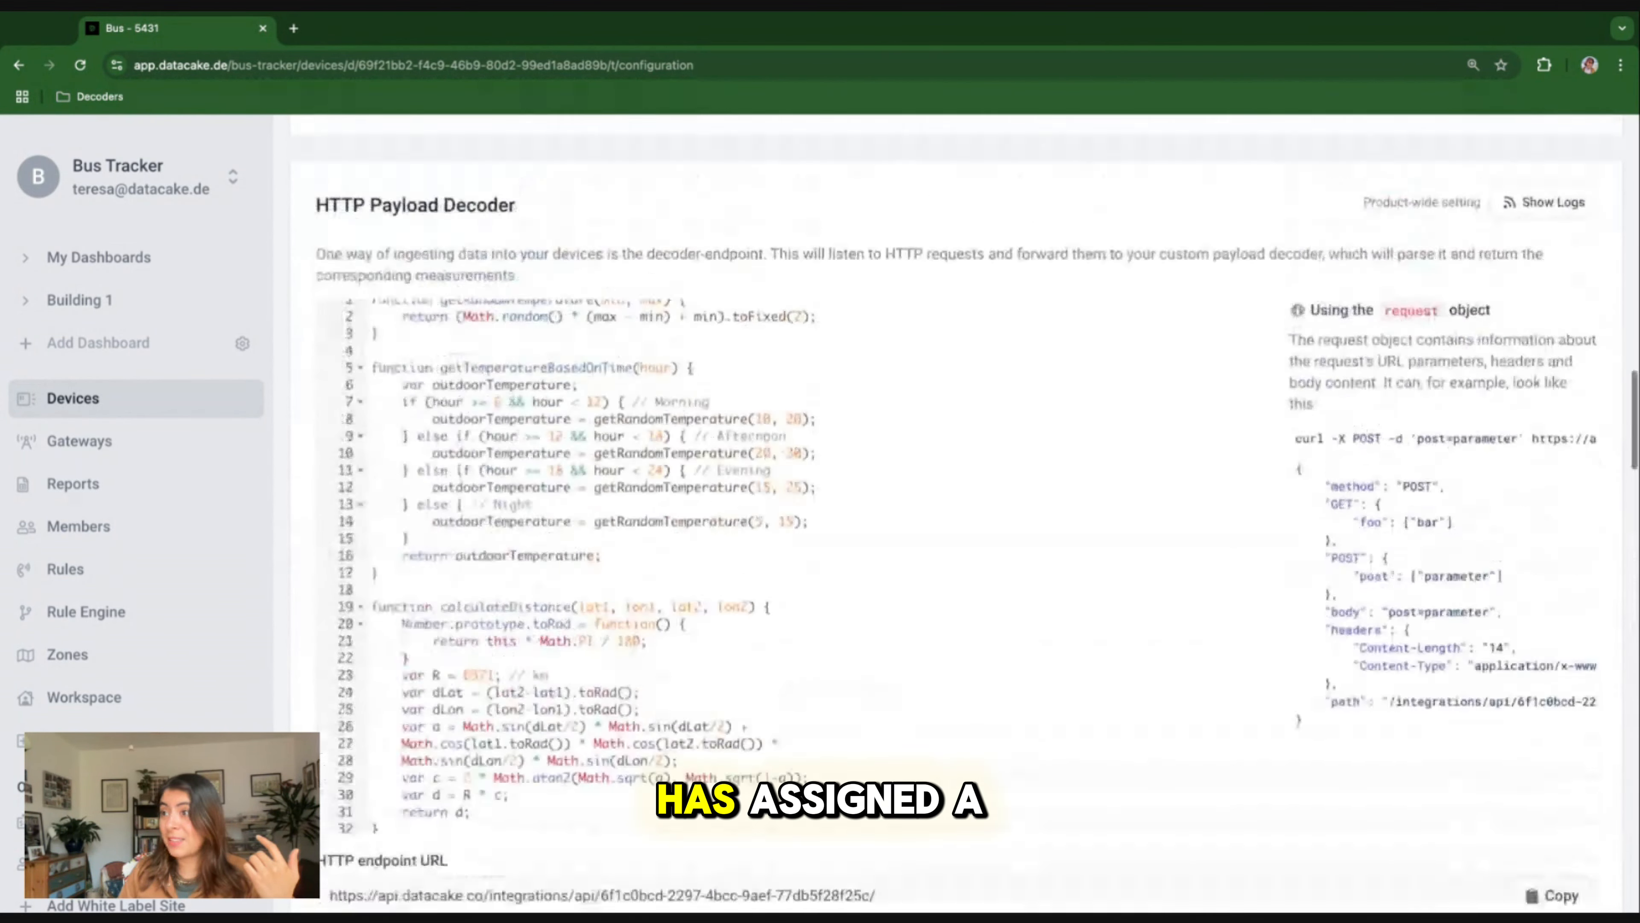
Open the dashboard of device Bus - 5320 from the device list and switch it to edit mode.
click(110, 397)
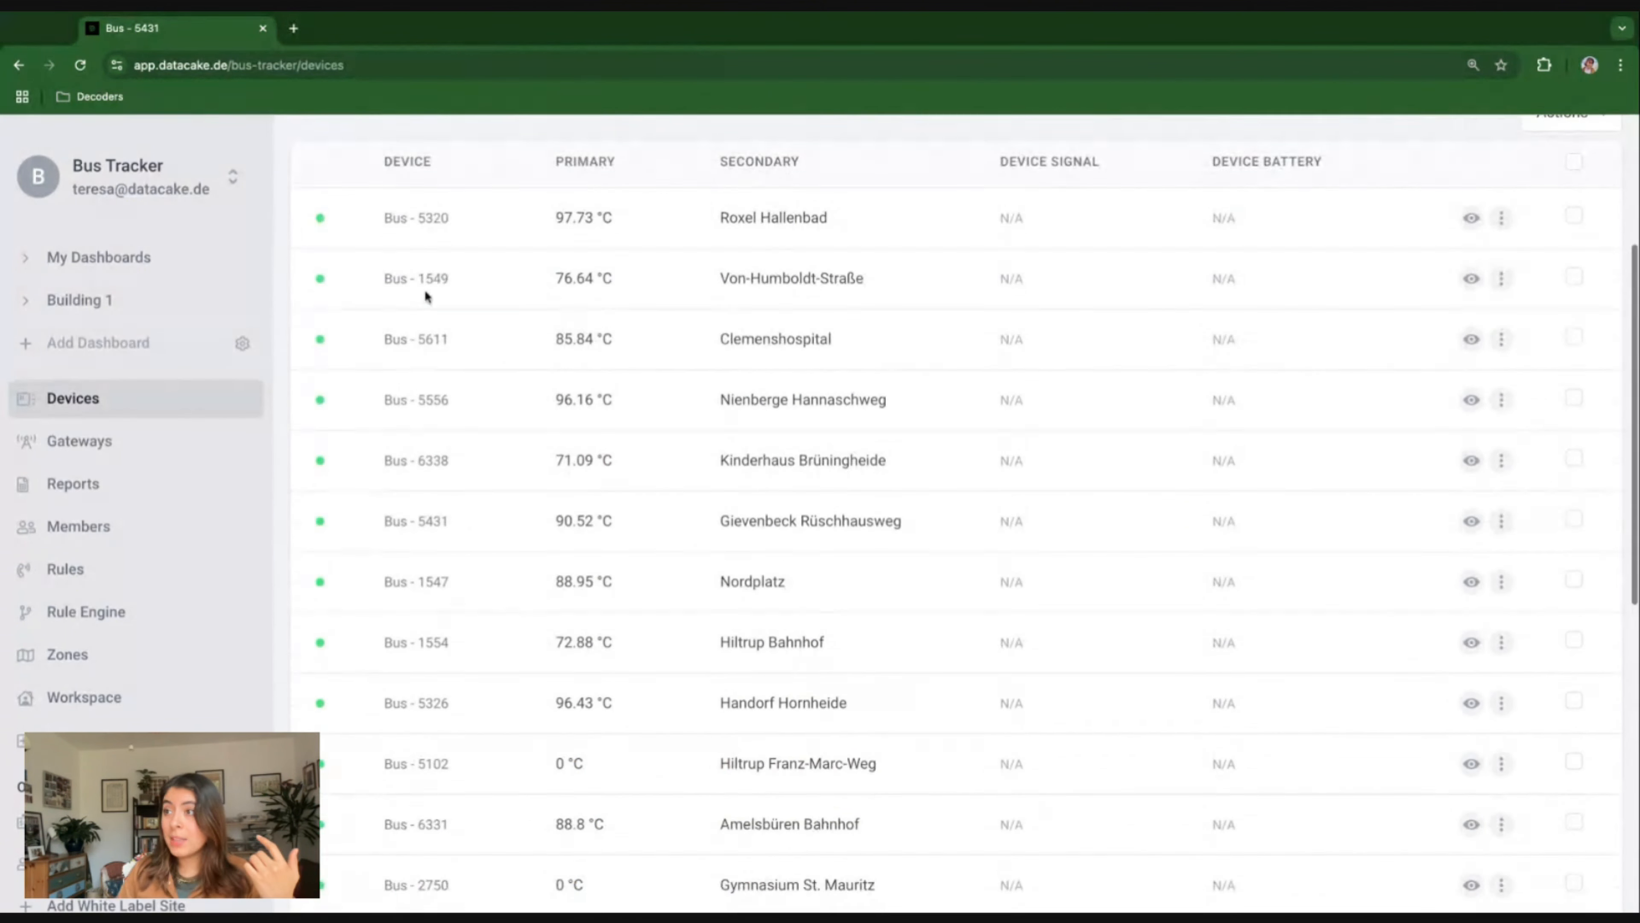
click(424, 264)
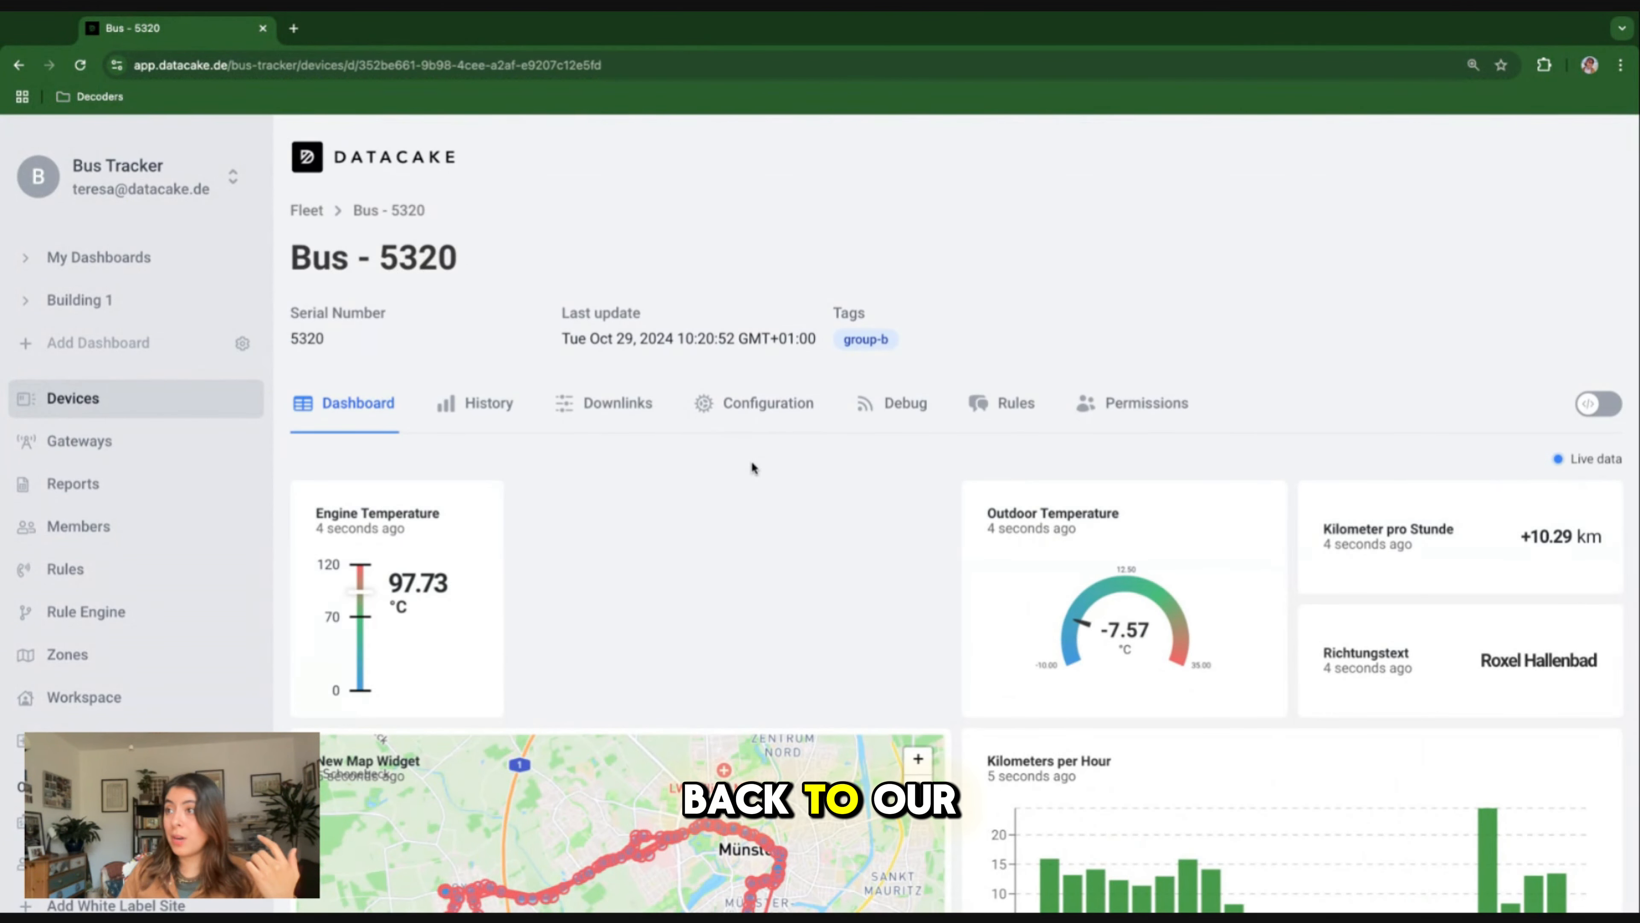
click(1606, 402)
Add a Value widget that displays the Driver field to the Bus - 5320 dashboard and save it.
click(1488, 407)
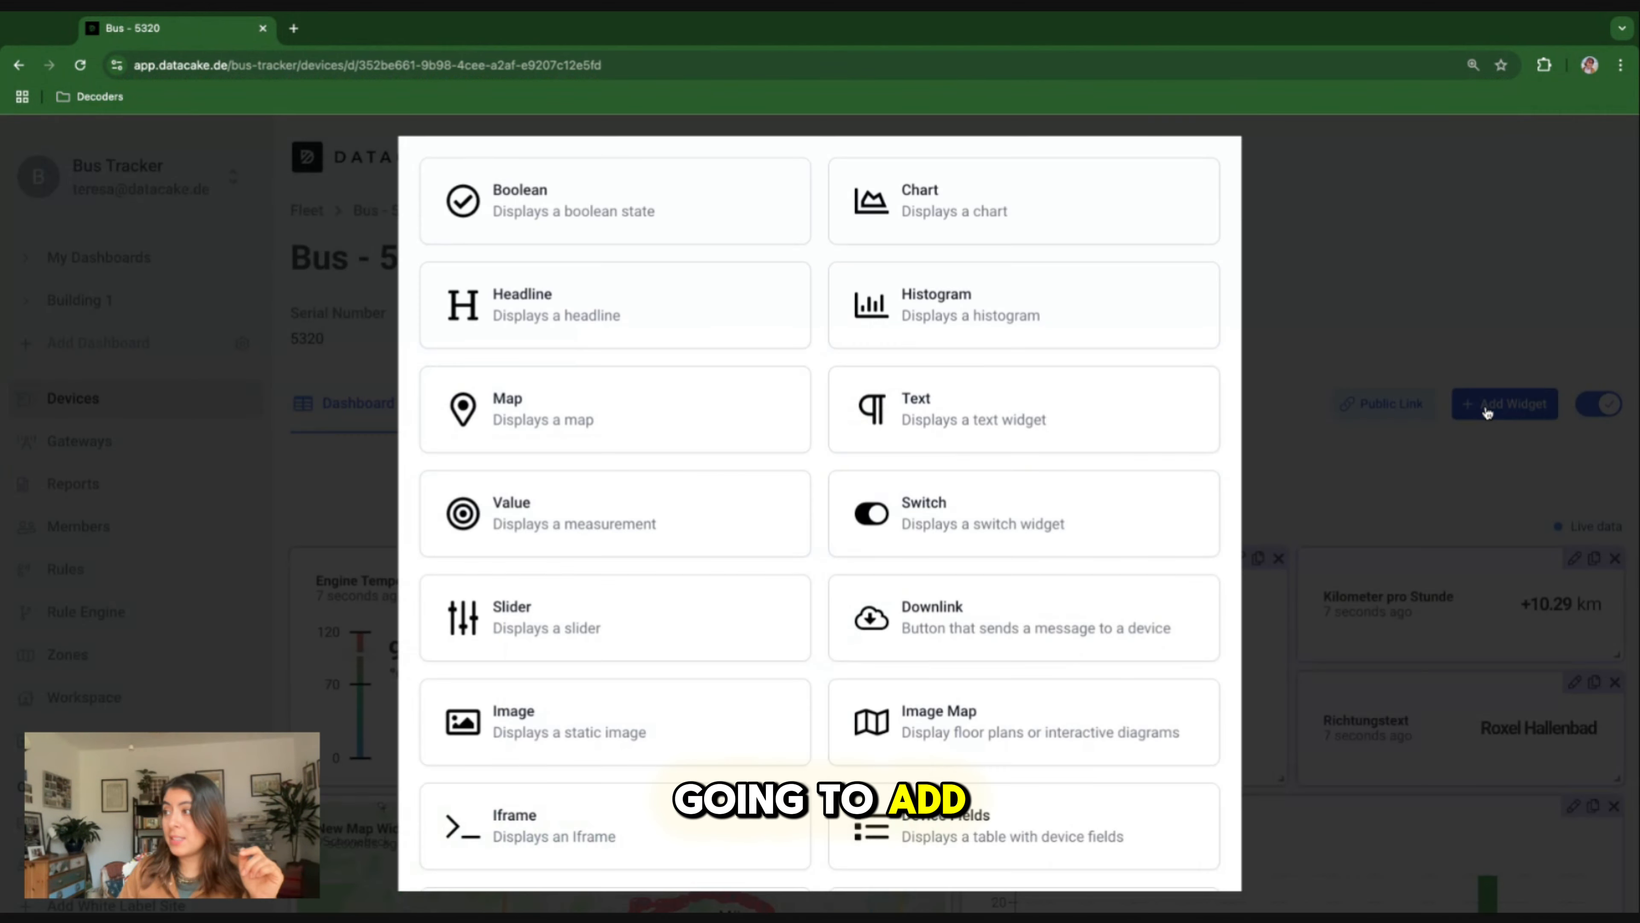
click(607, 517)
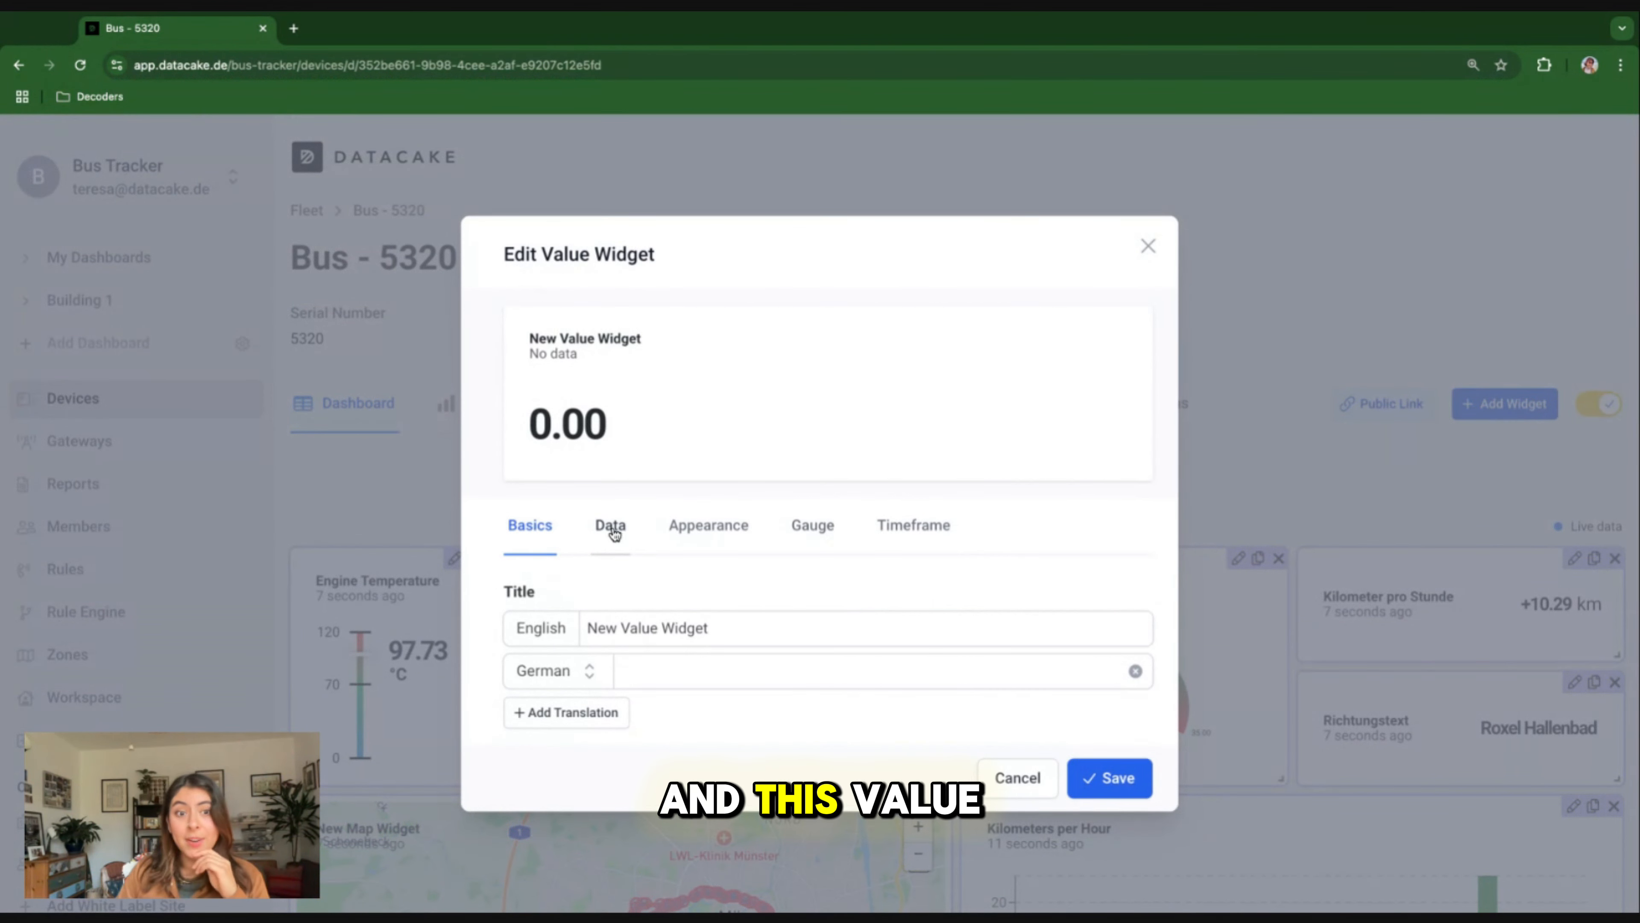
click(610, 524)
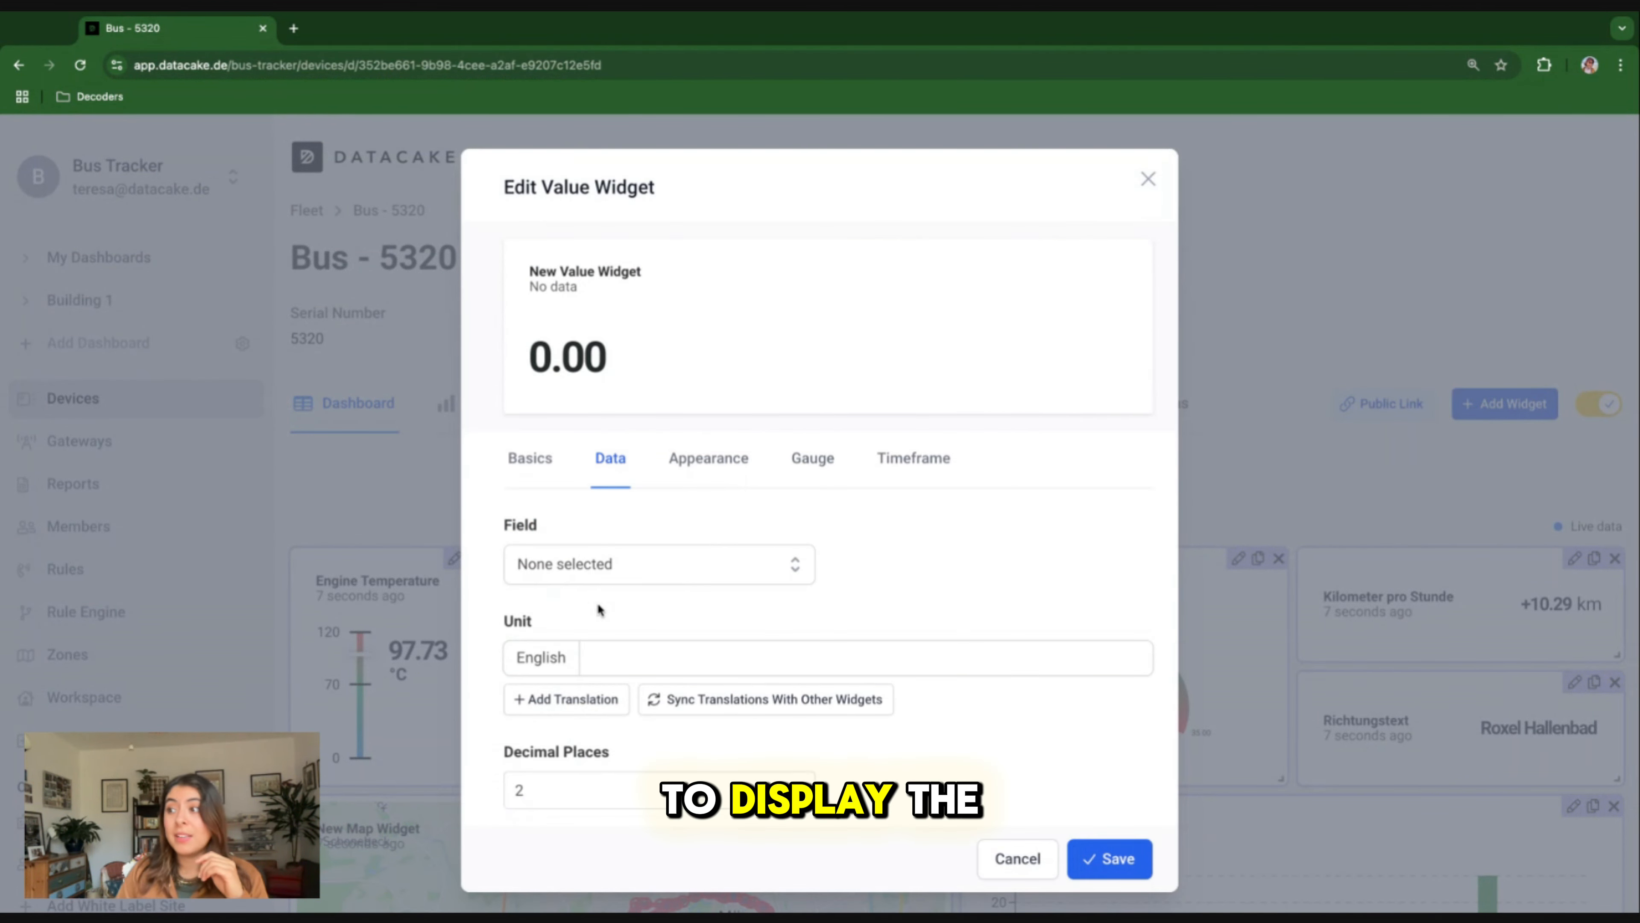
click(616, 570)
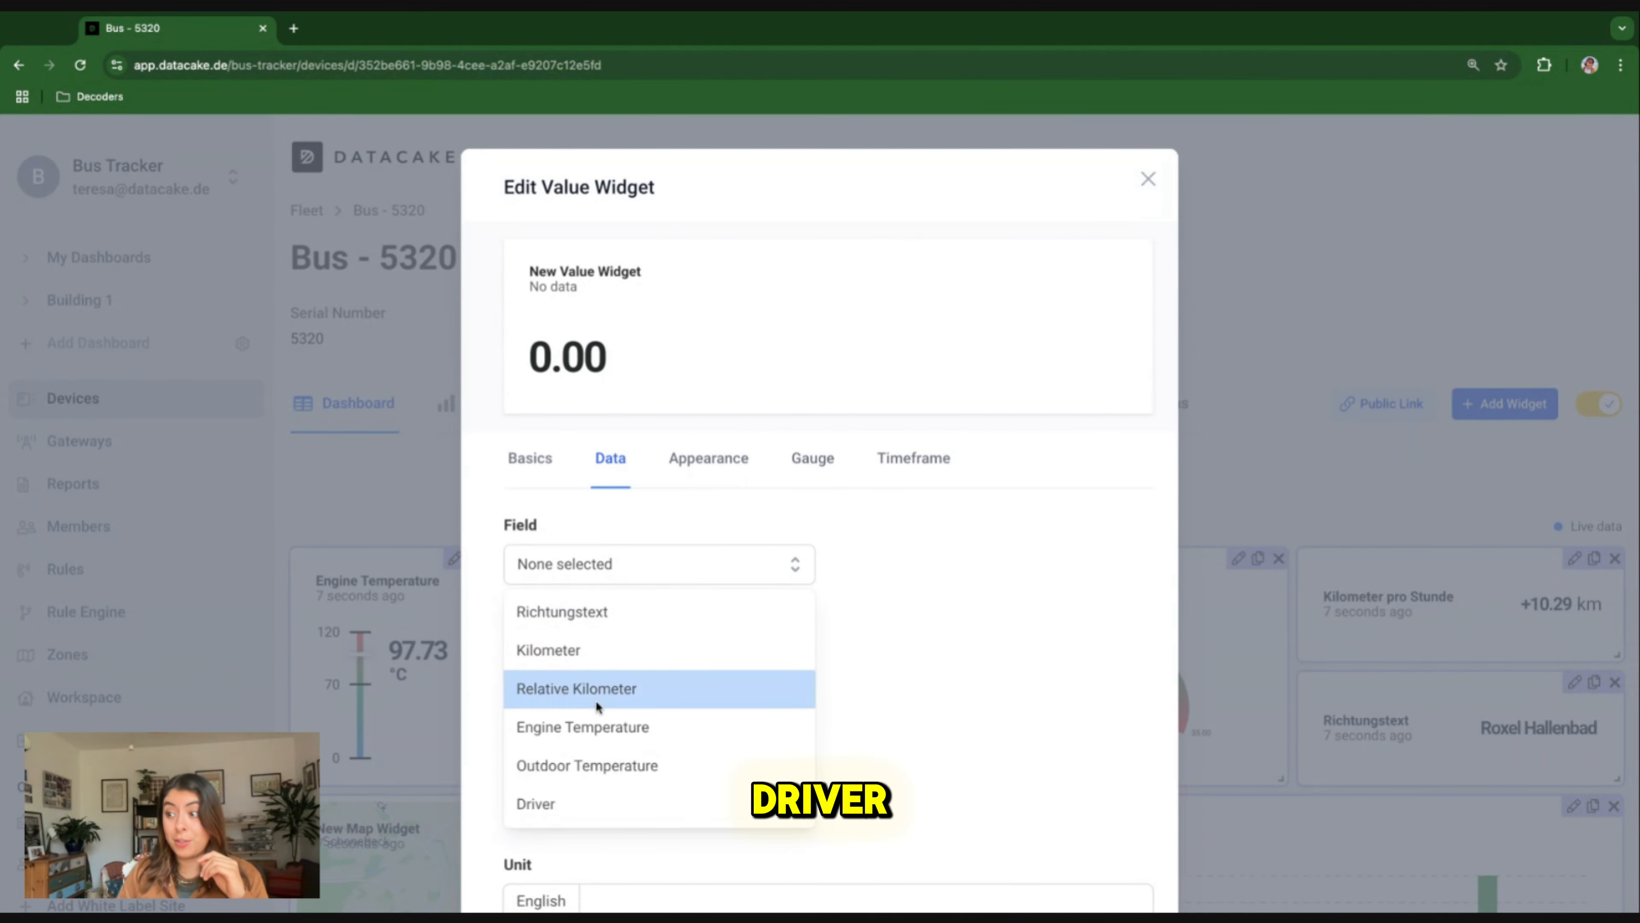
click(542, 806)
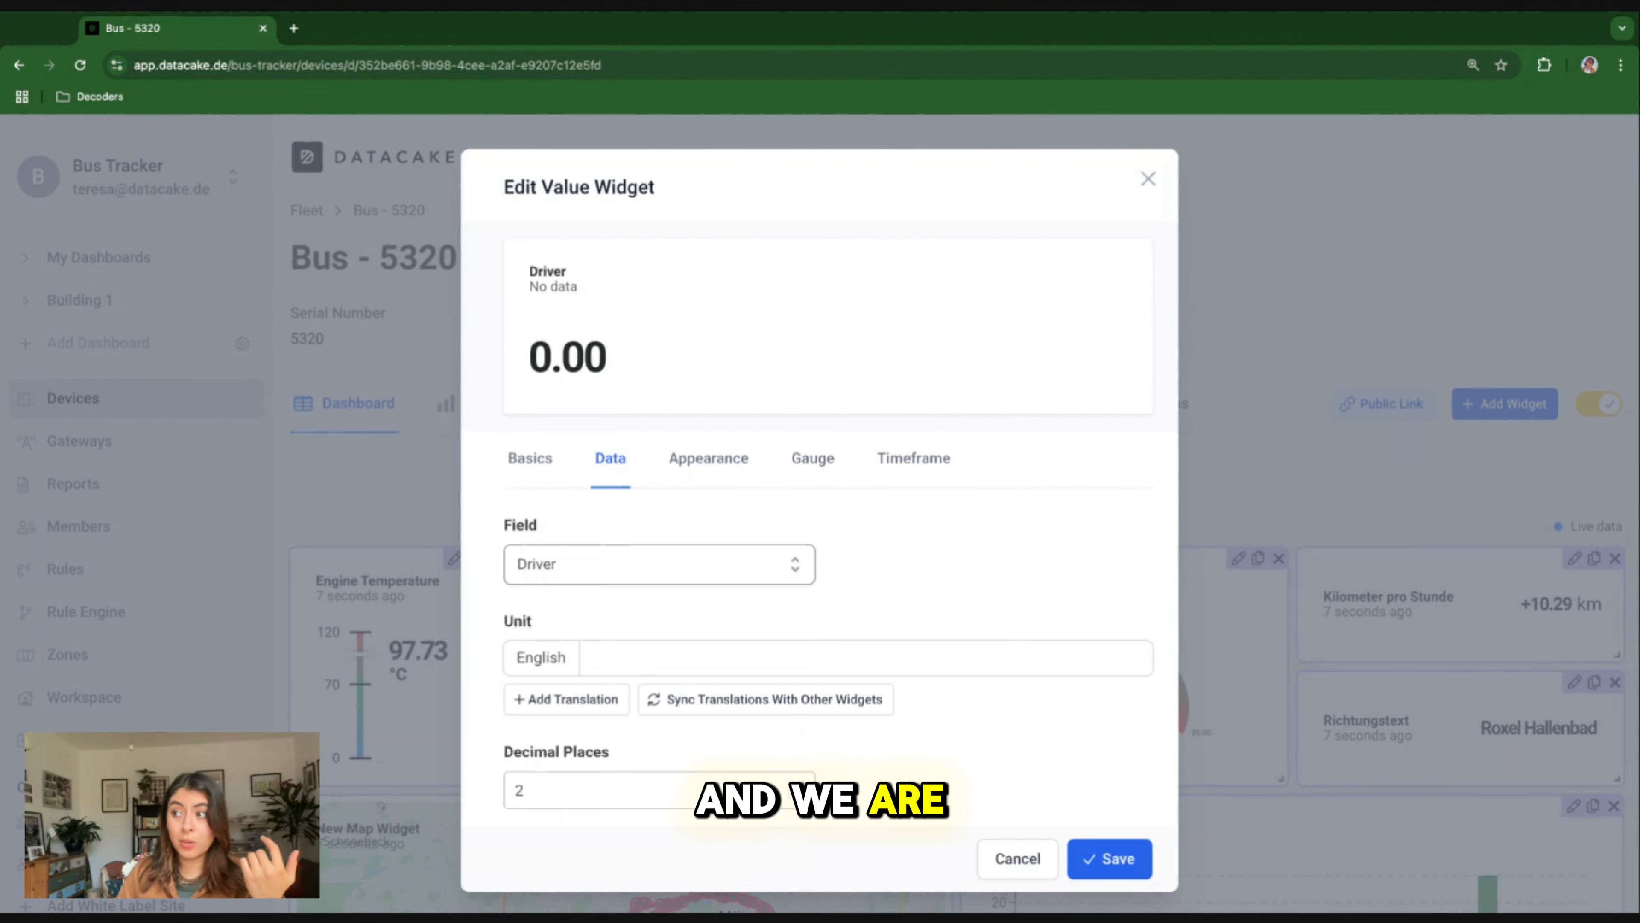
click(540, 476)
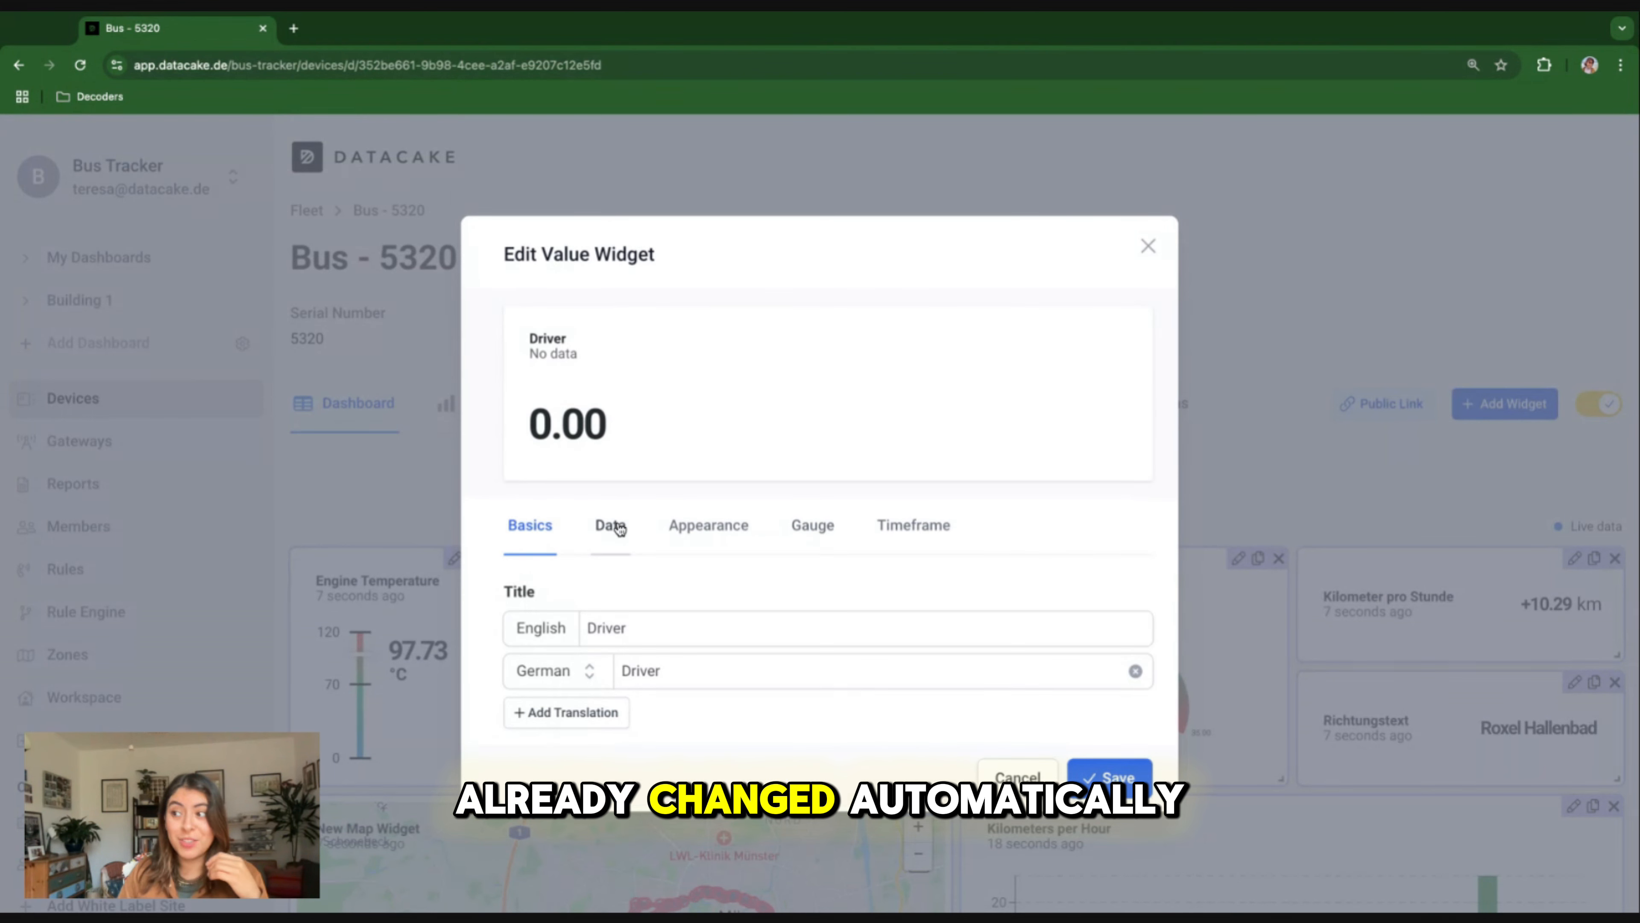
click(617, 527)
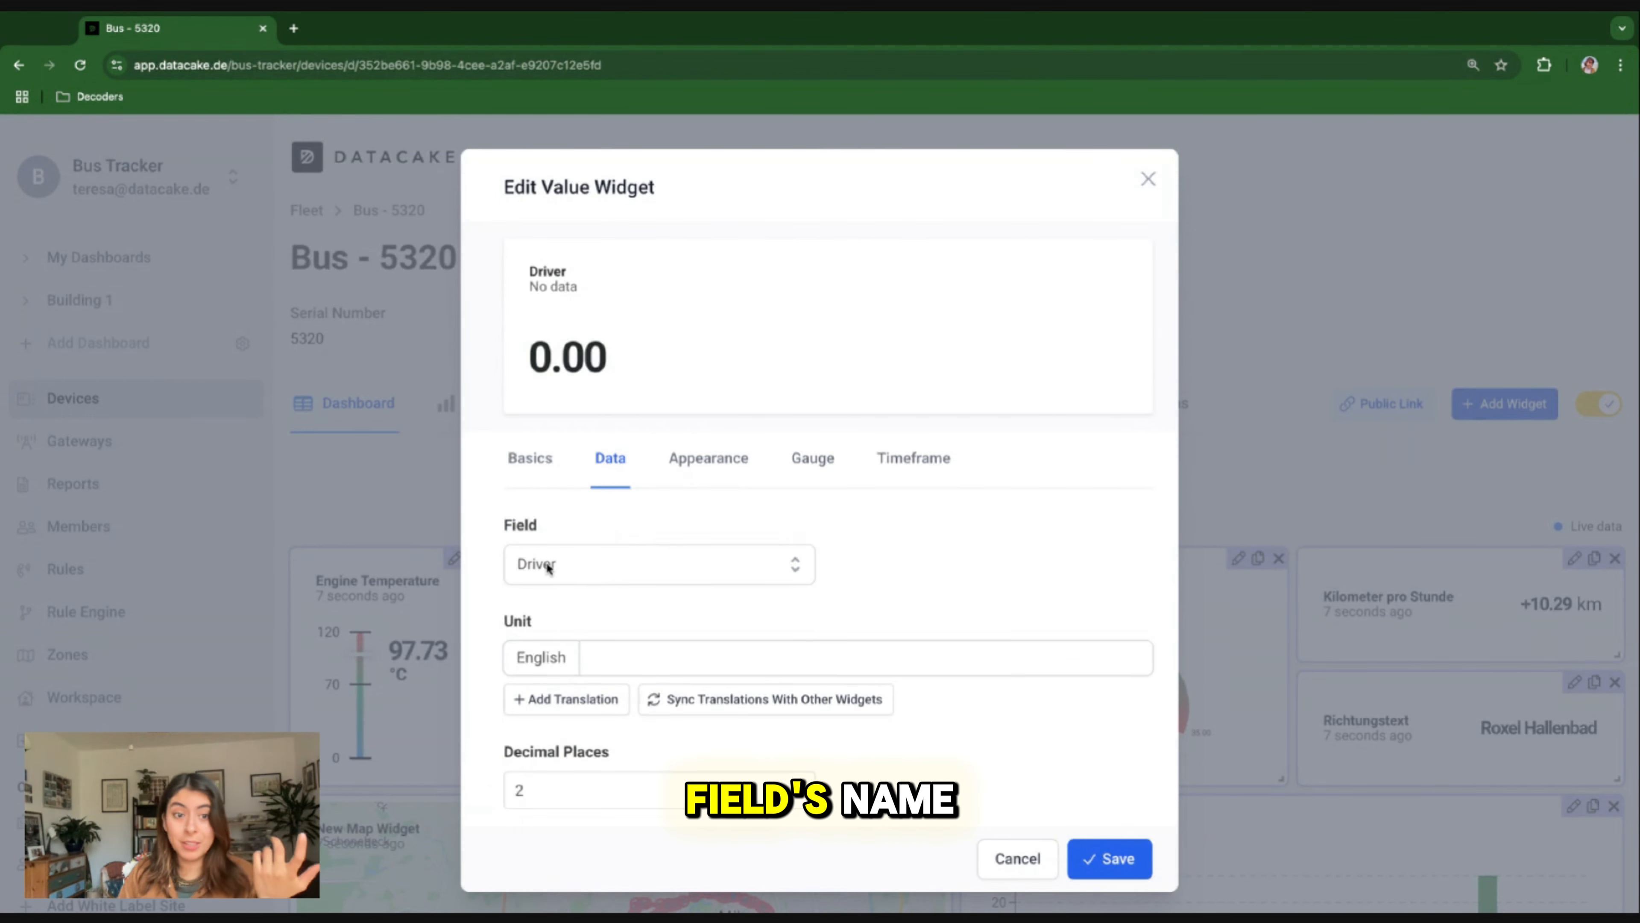
scroll(605, 667, down, 1)
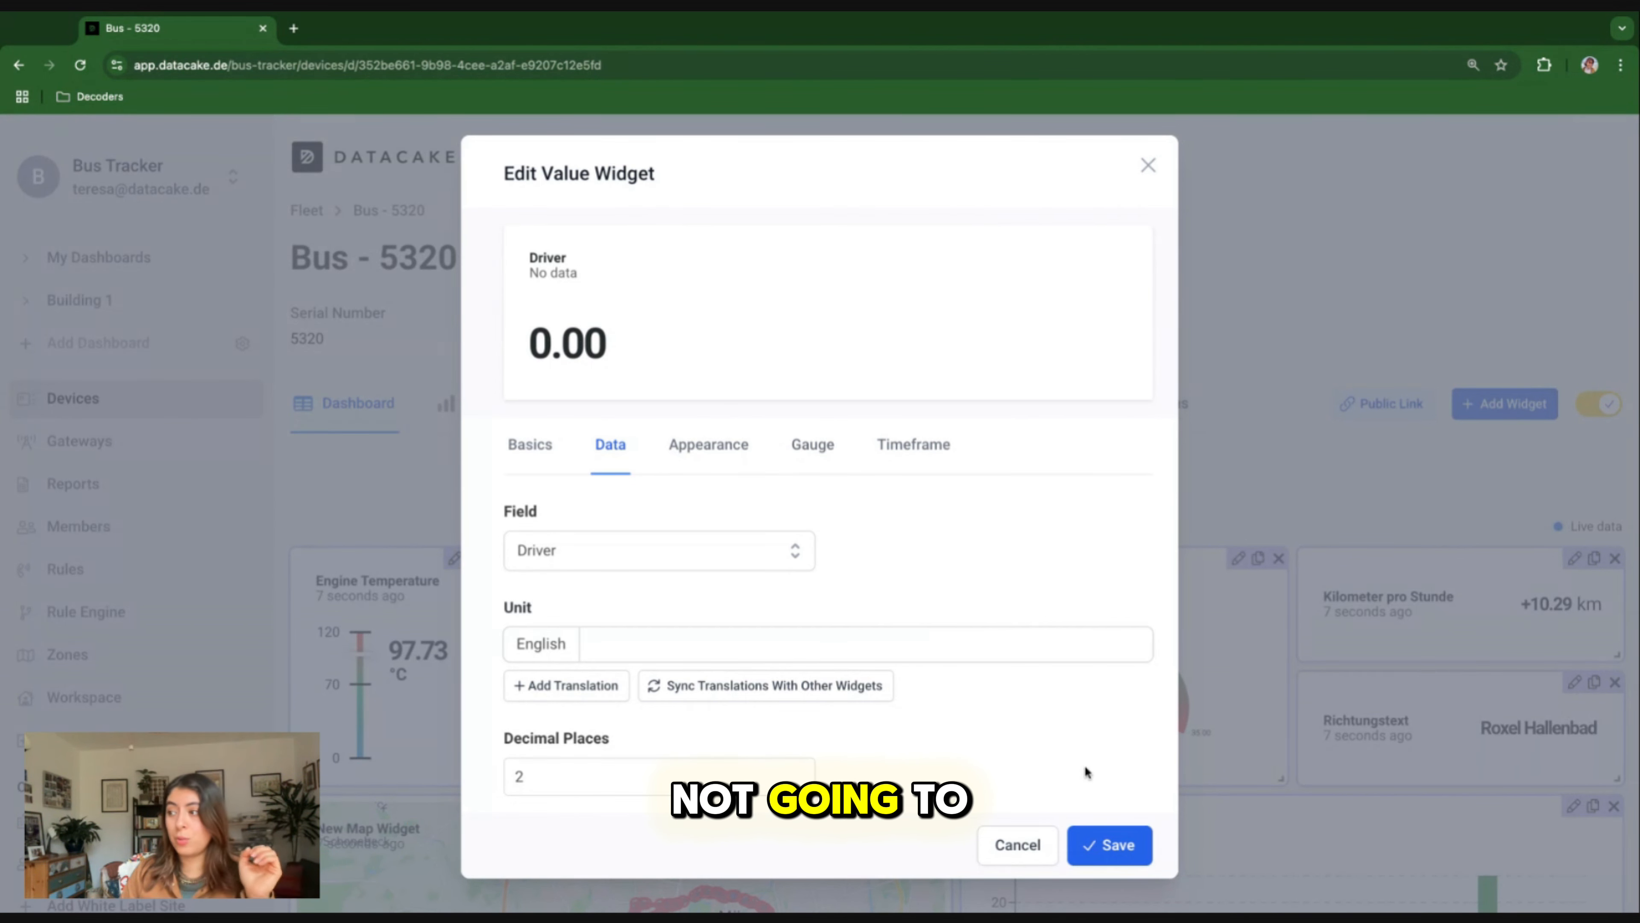
click(1110, 844)
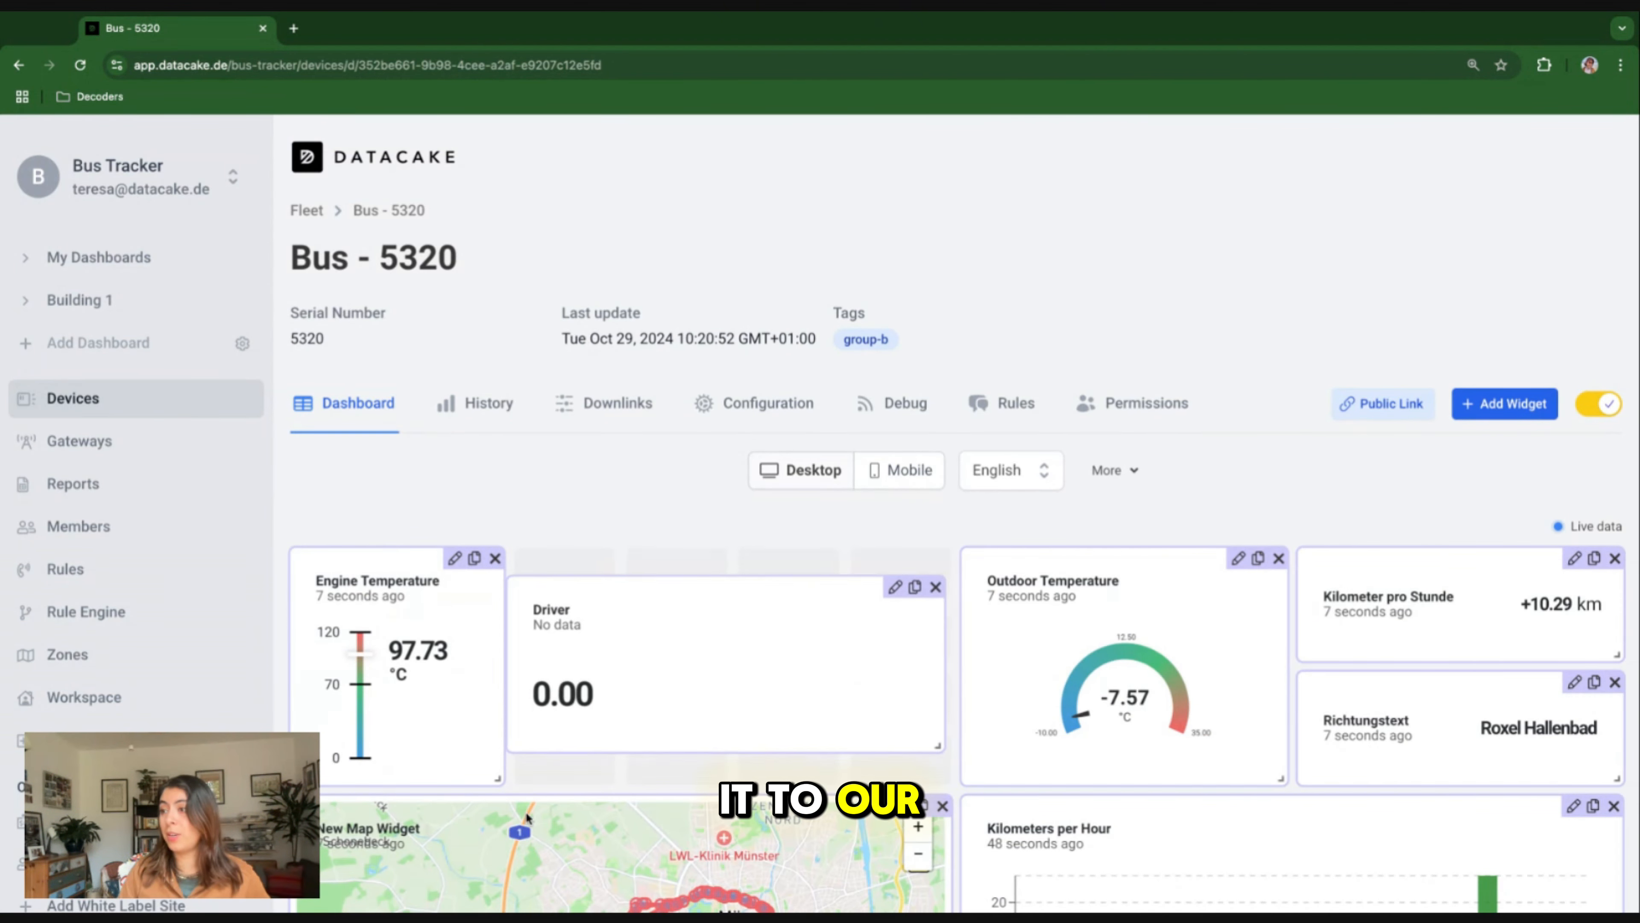
Add a Set Value widget to the dashboard and give it the English title "Set Driver".
click(1506, 406)
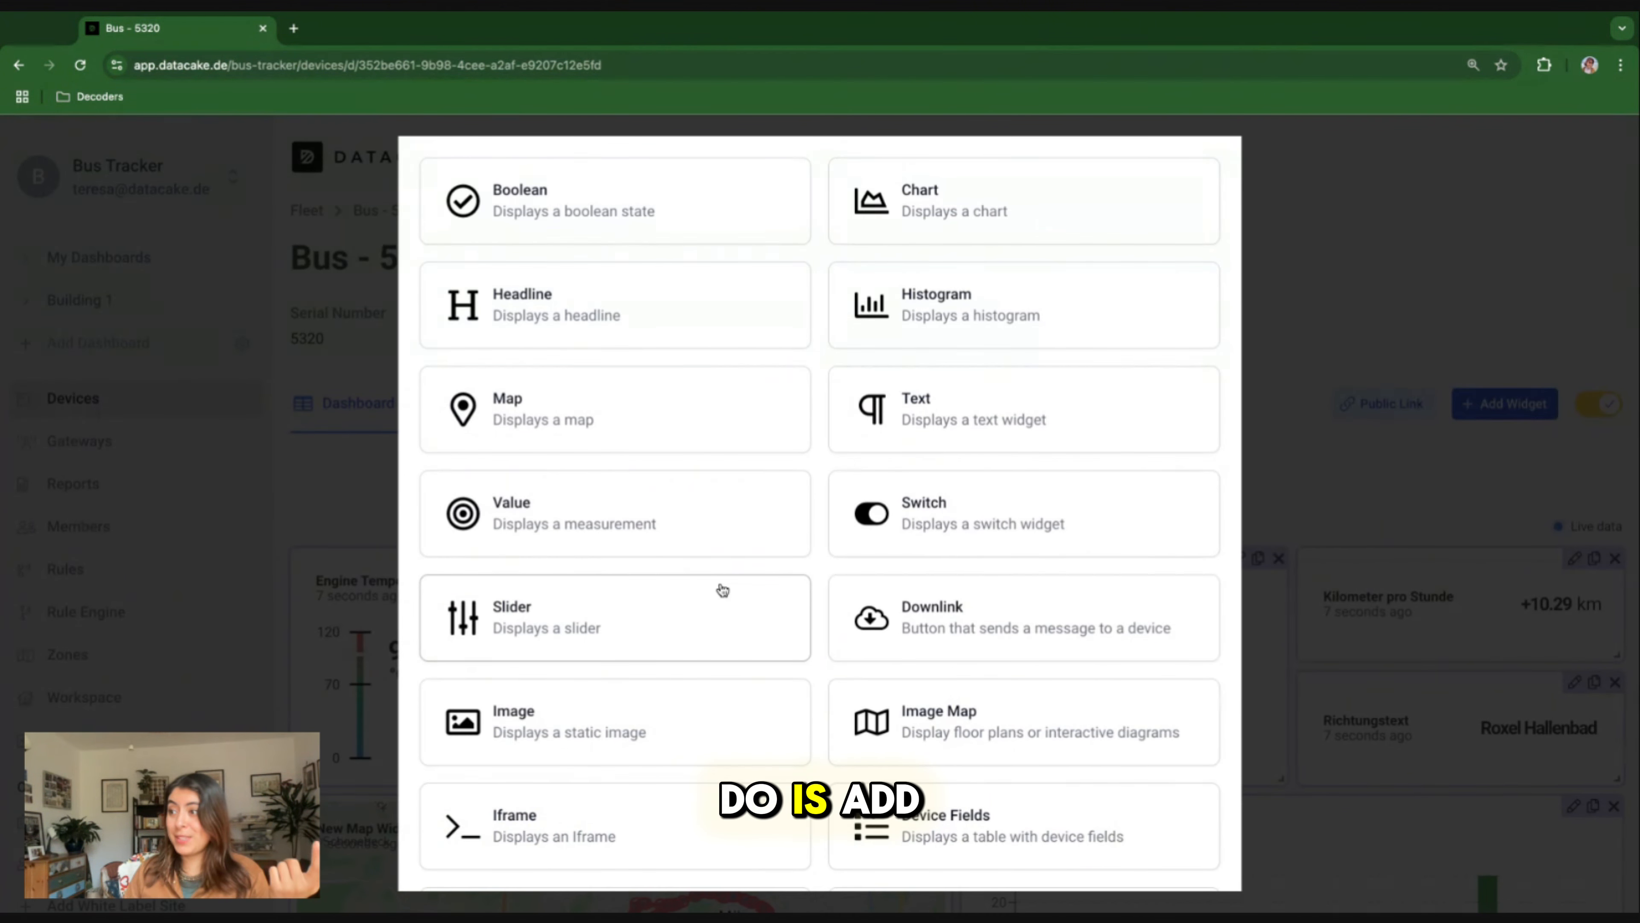
scroll(723, 590, down, 1)
scroll(723, 590, down, 3)
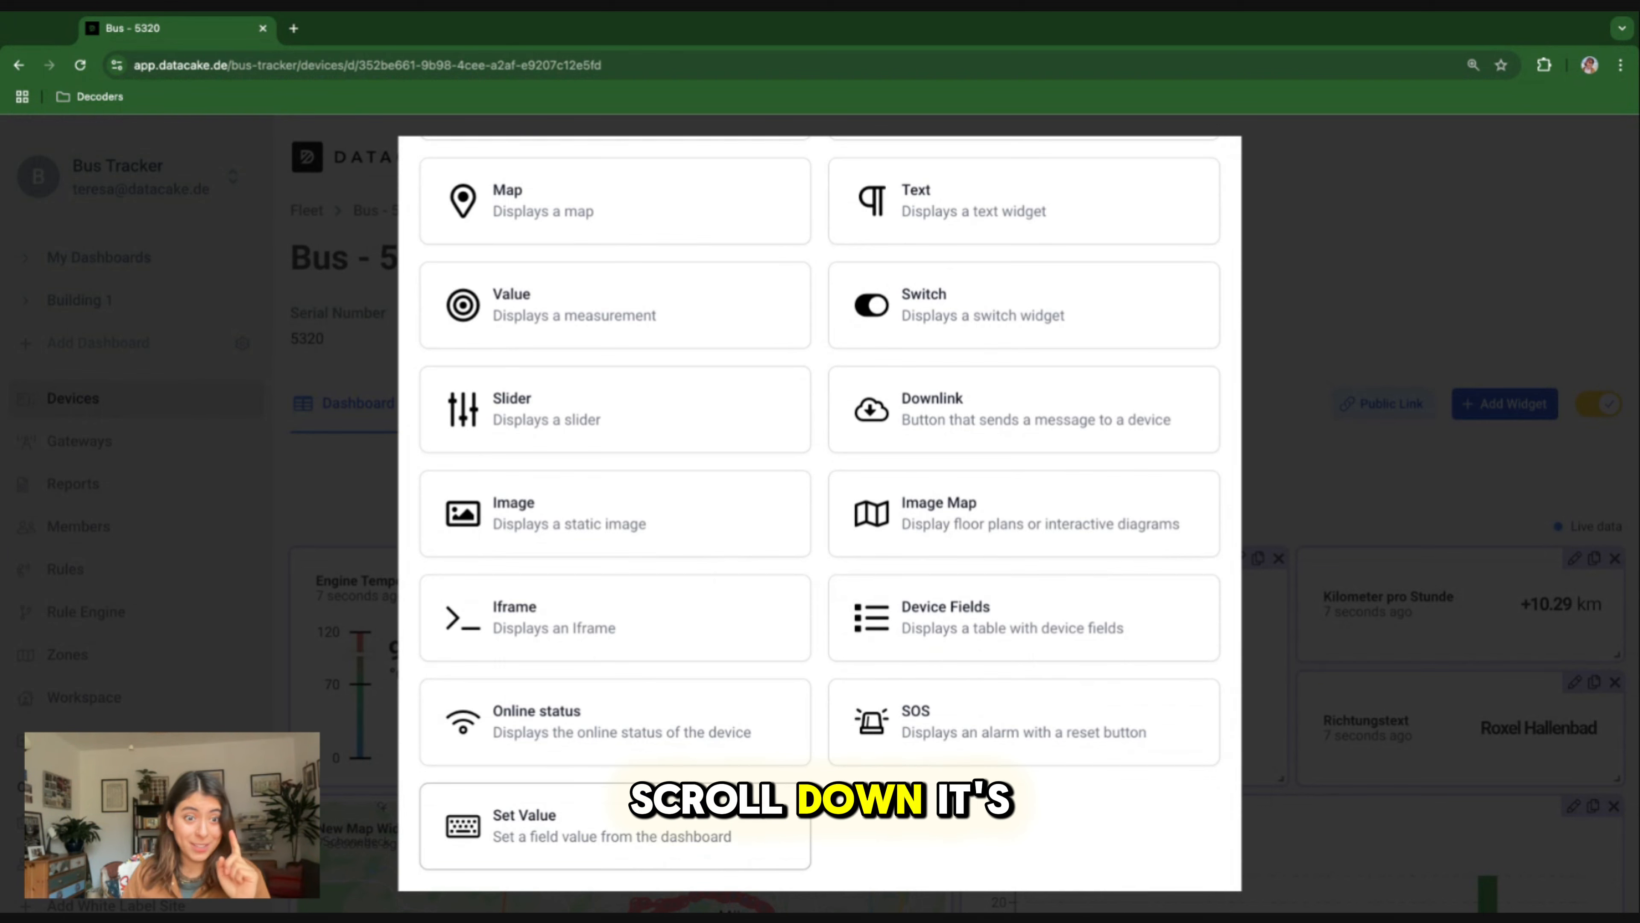
click(592, 843)
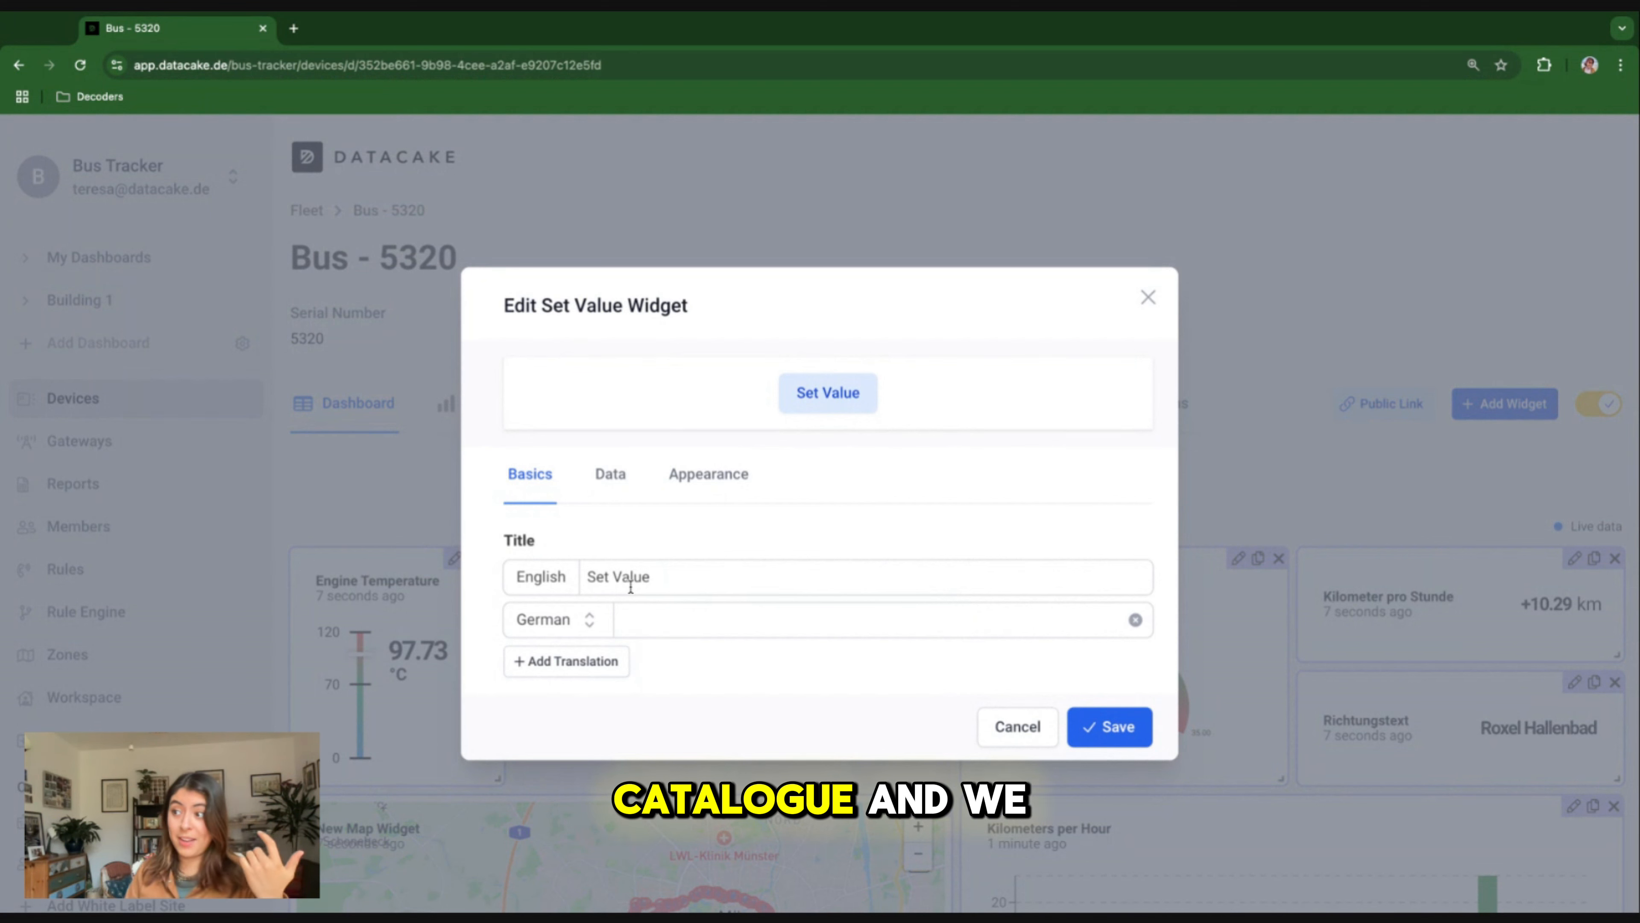
click(628, 575)
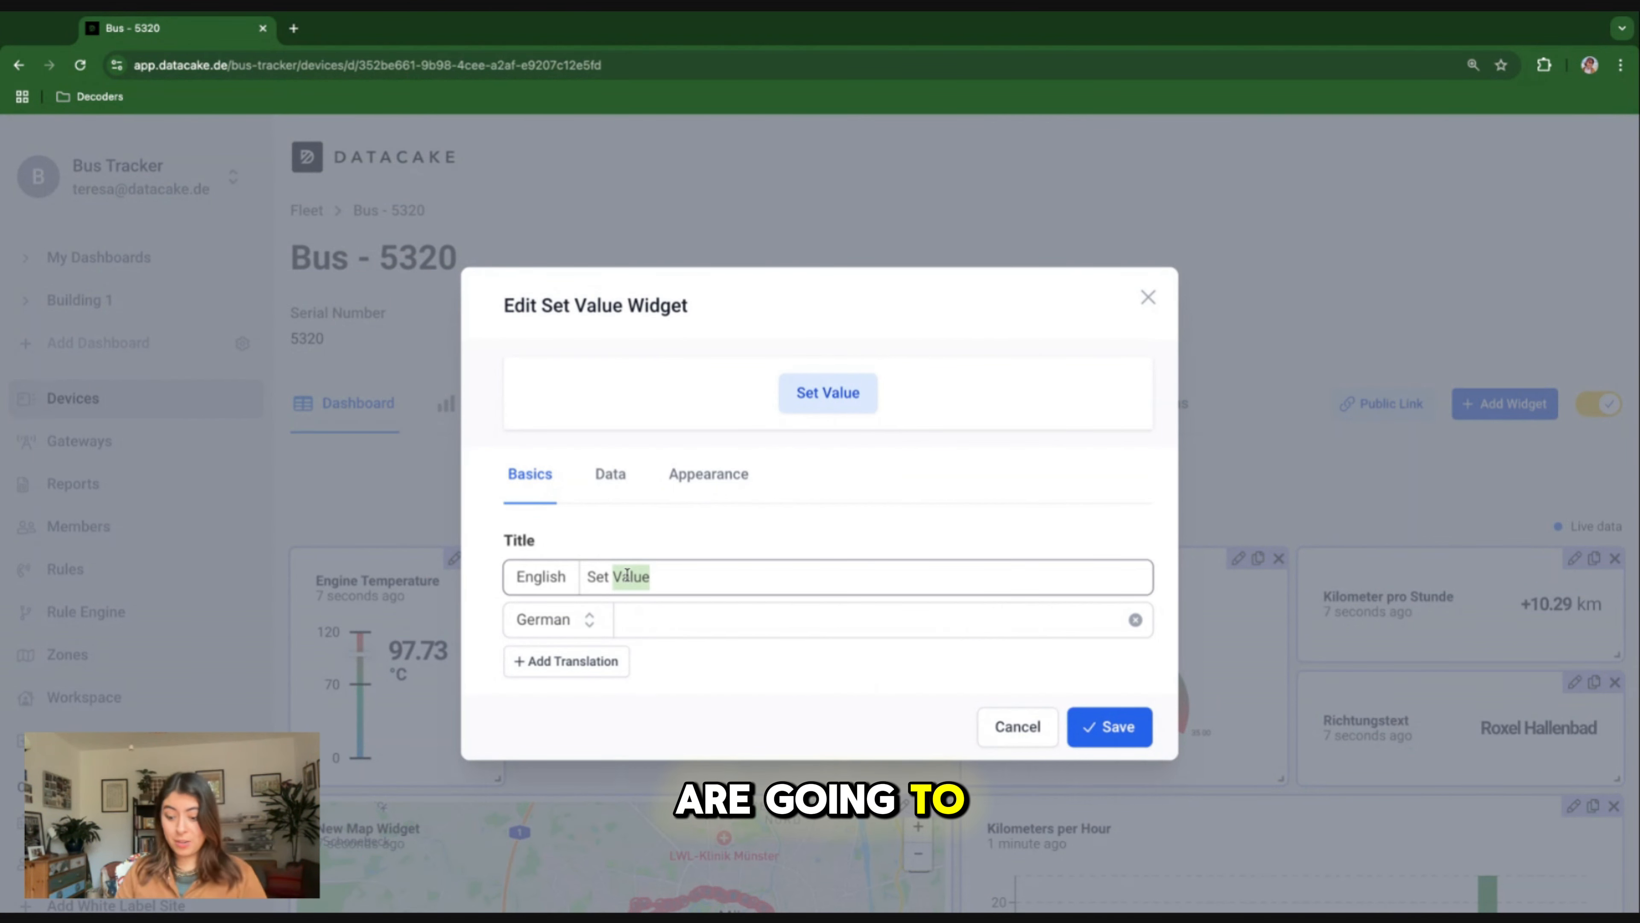
text(Driver)
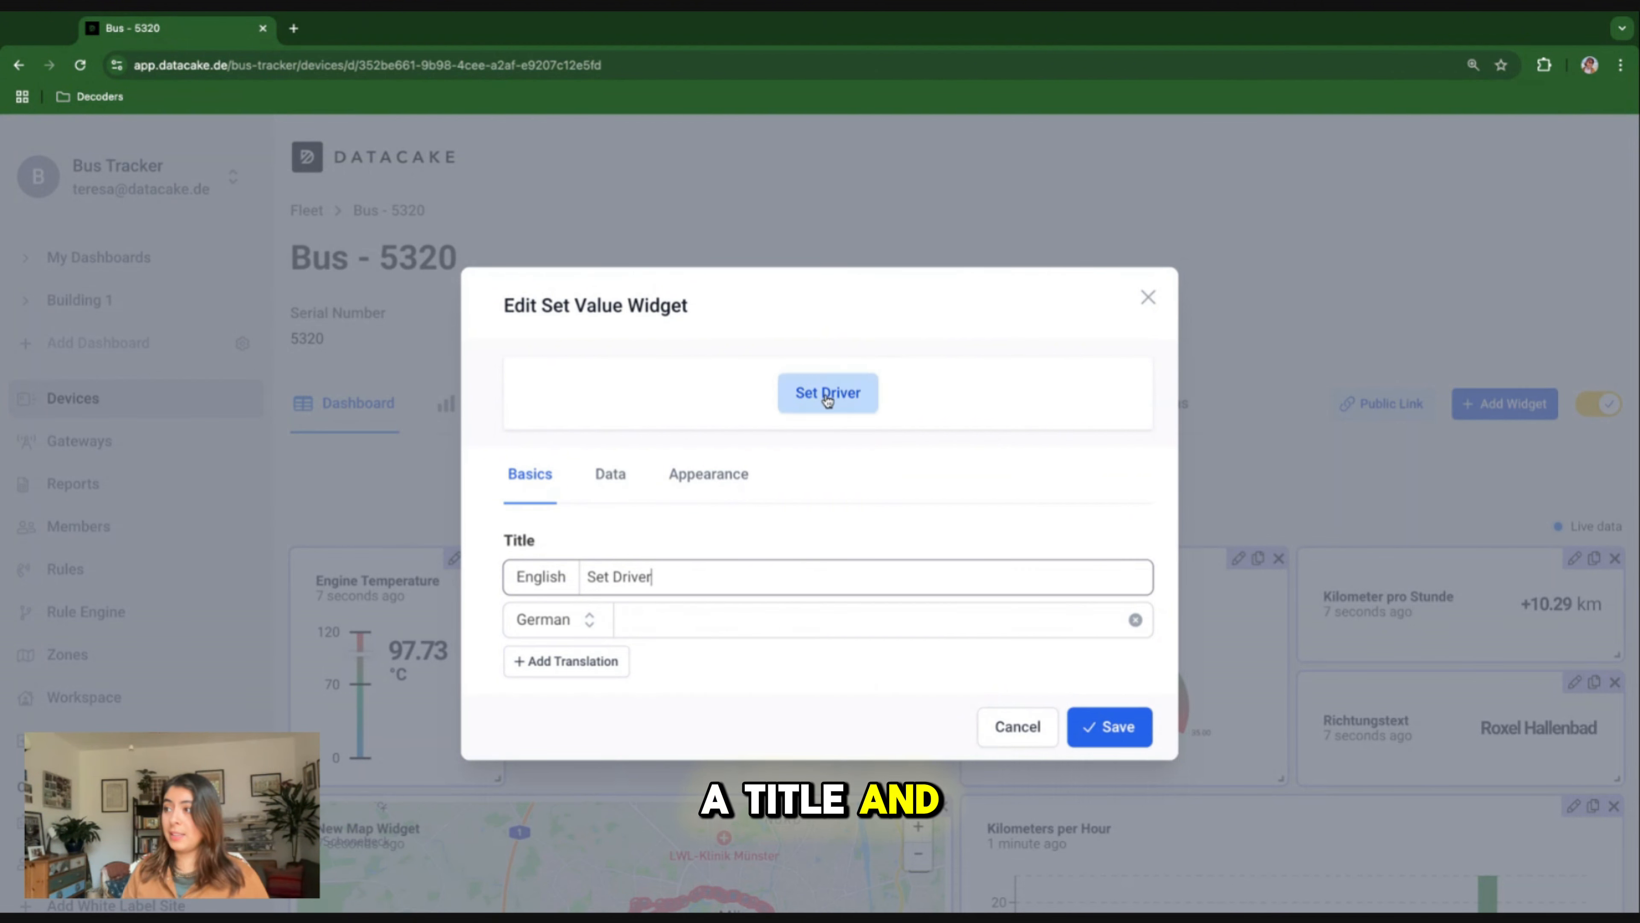
Link the Set Driver widget to the Driver field as its data source.
click(596, 486)
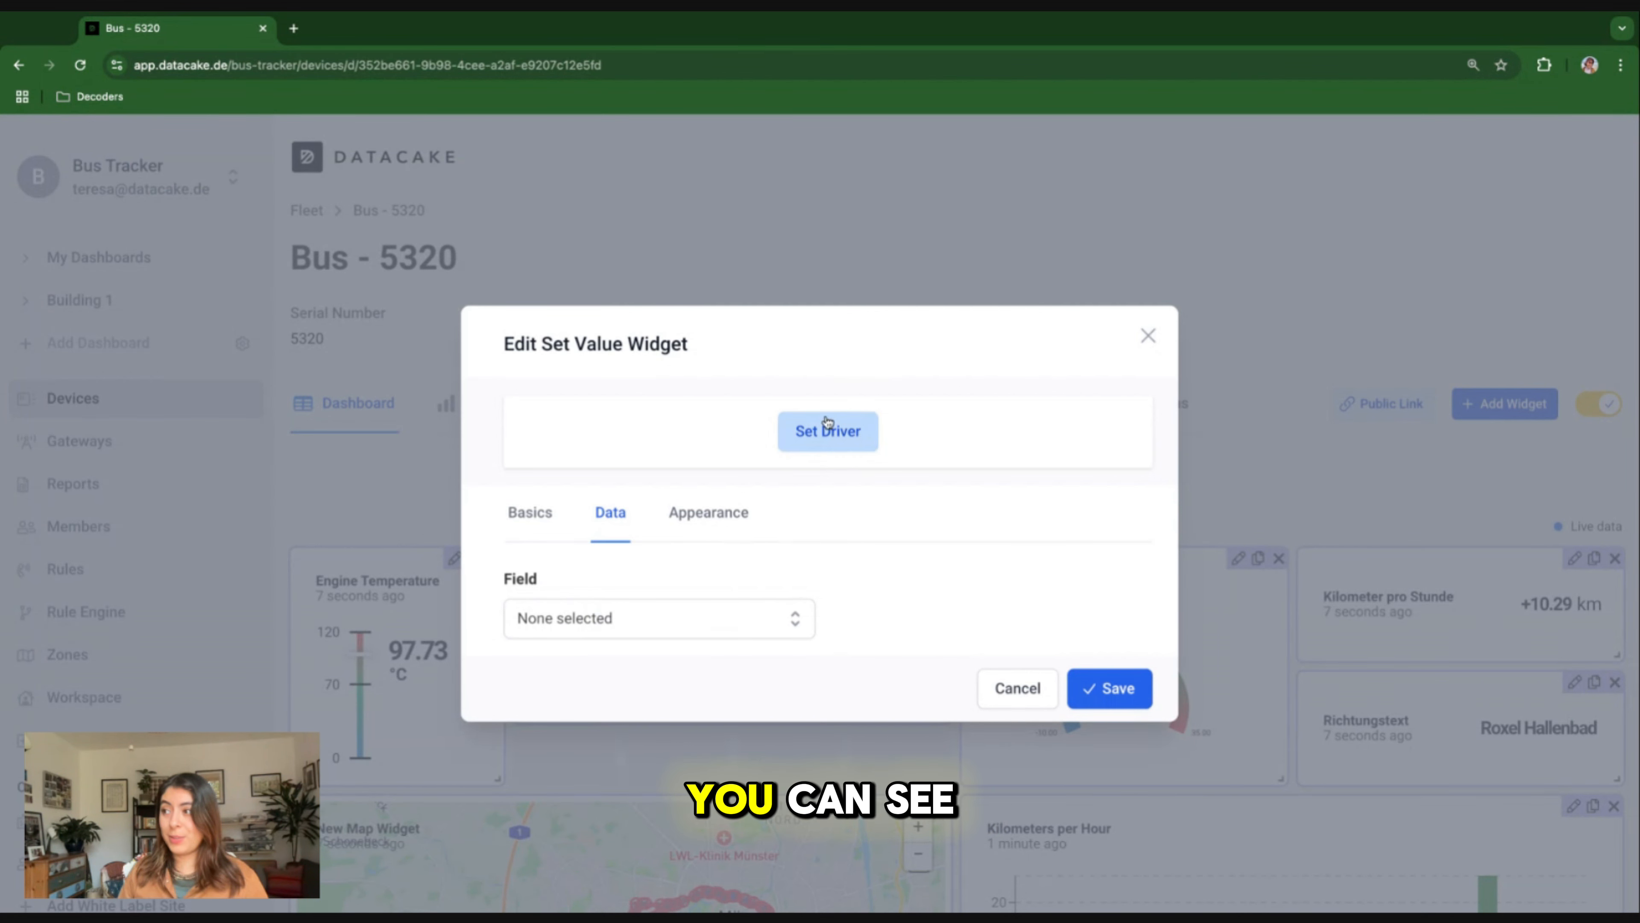
click(721, 611)
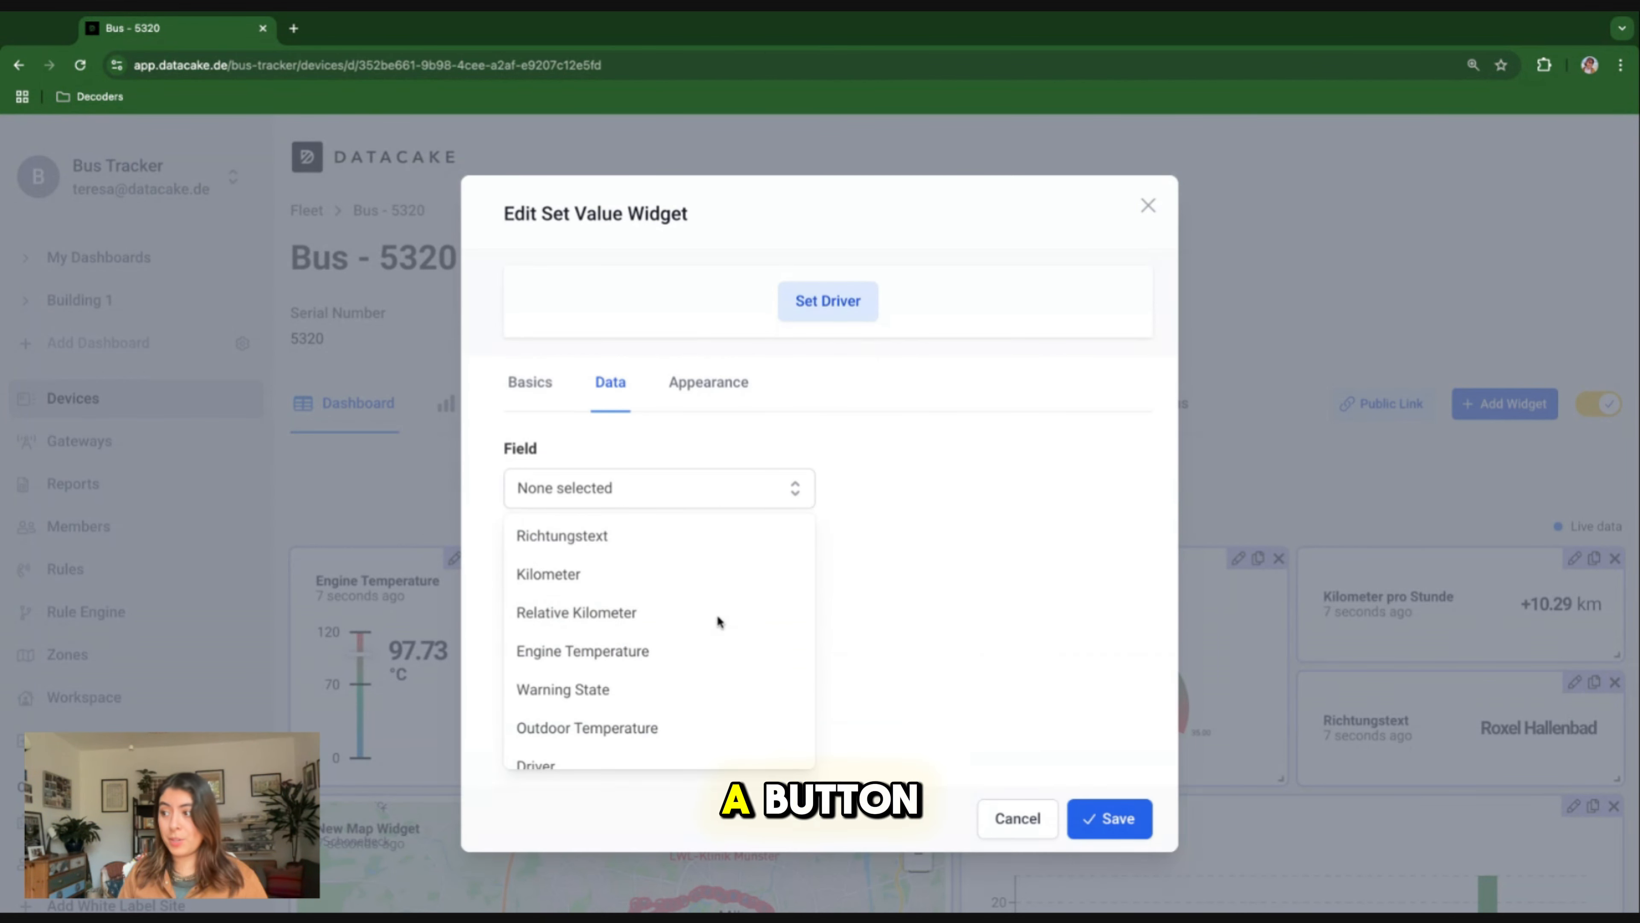
click(561, 738)
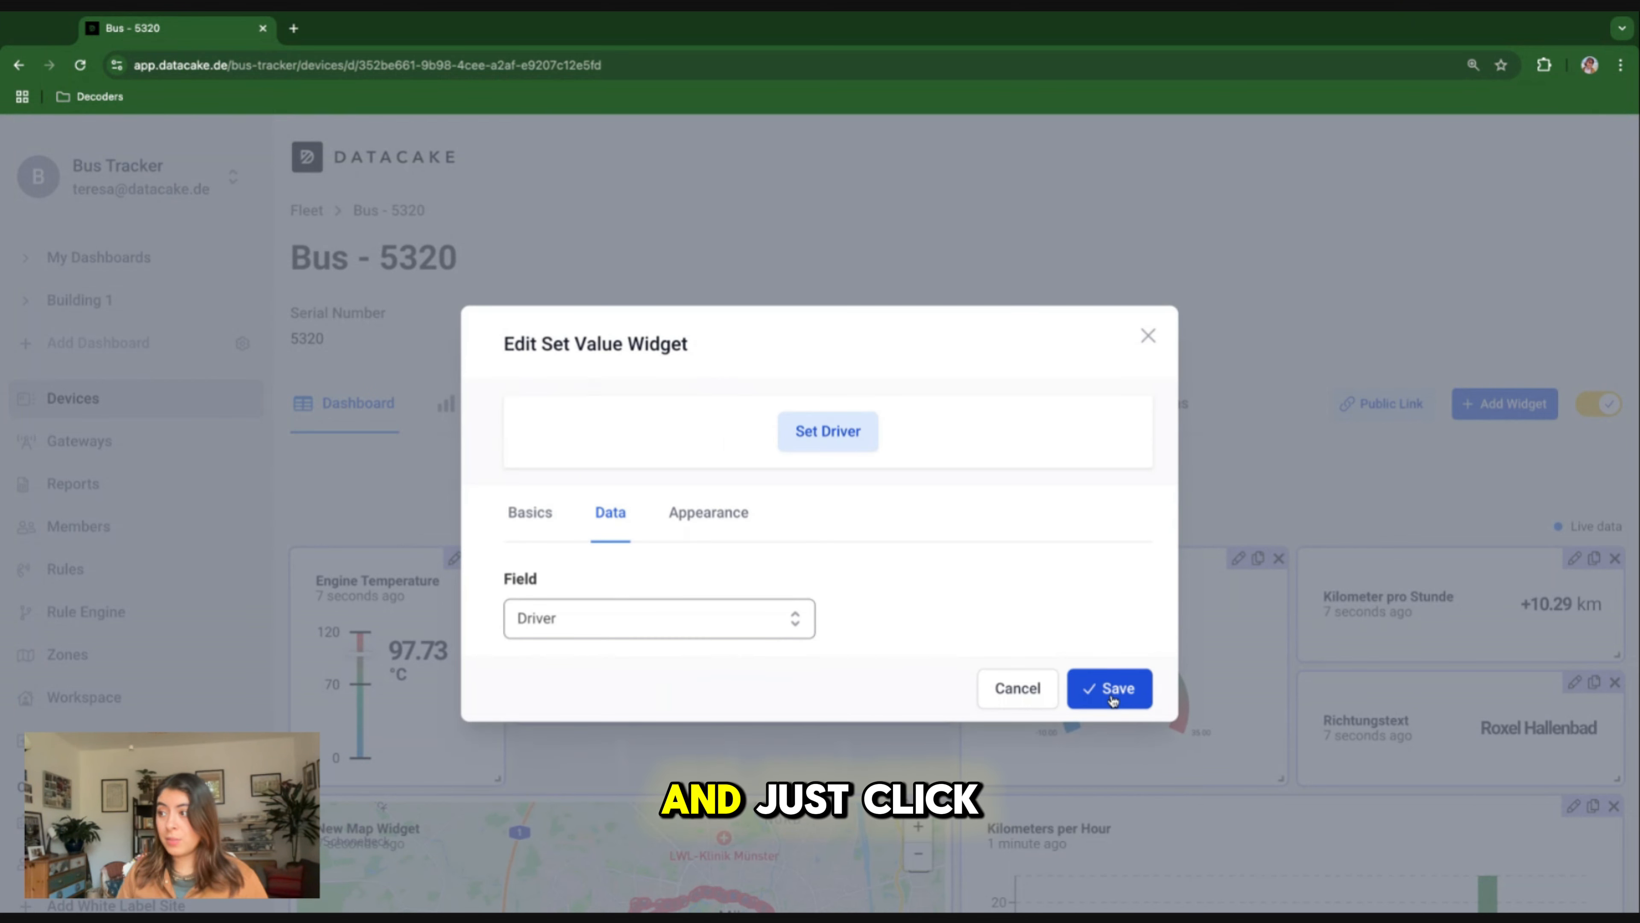
Try the tint color #38b2ac and a hidden background on the Set Driver widget, then revert both.
click(704, 517)
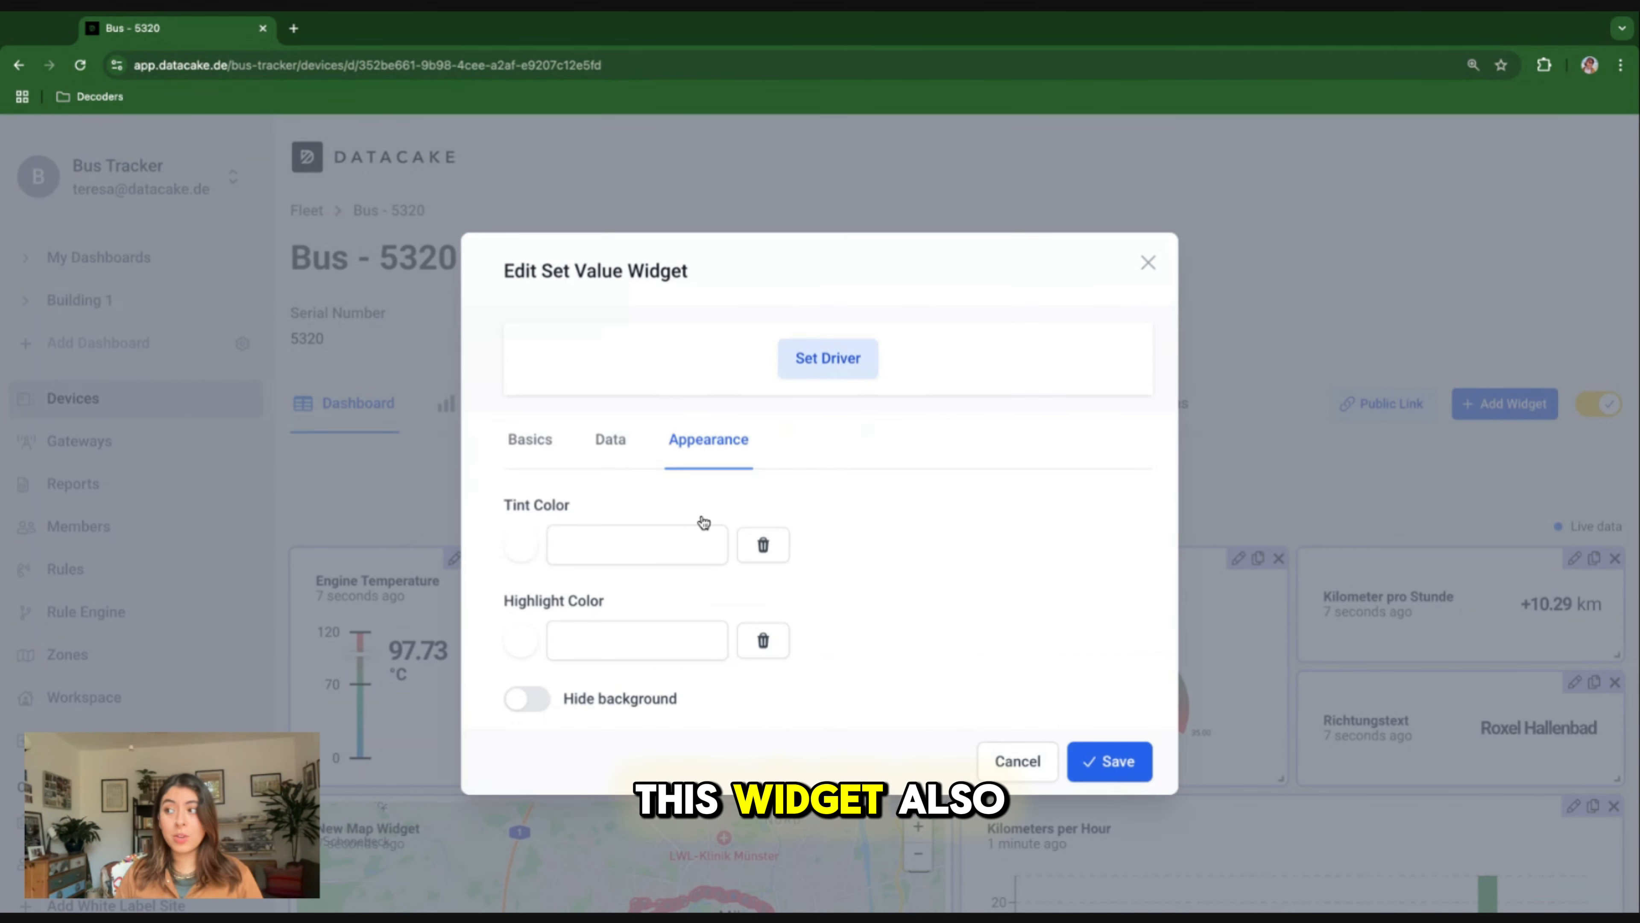
click(527, 549)
click(641, 632)
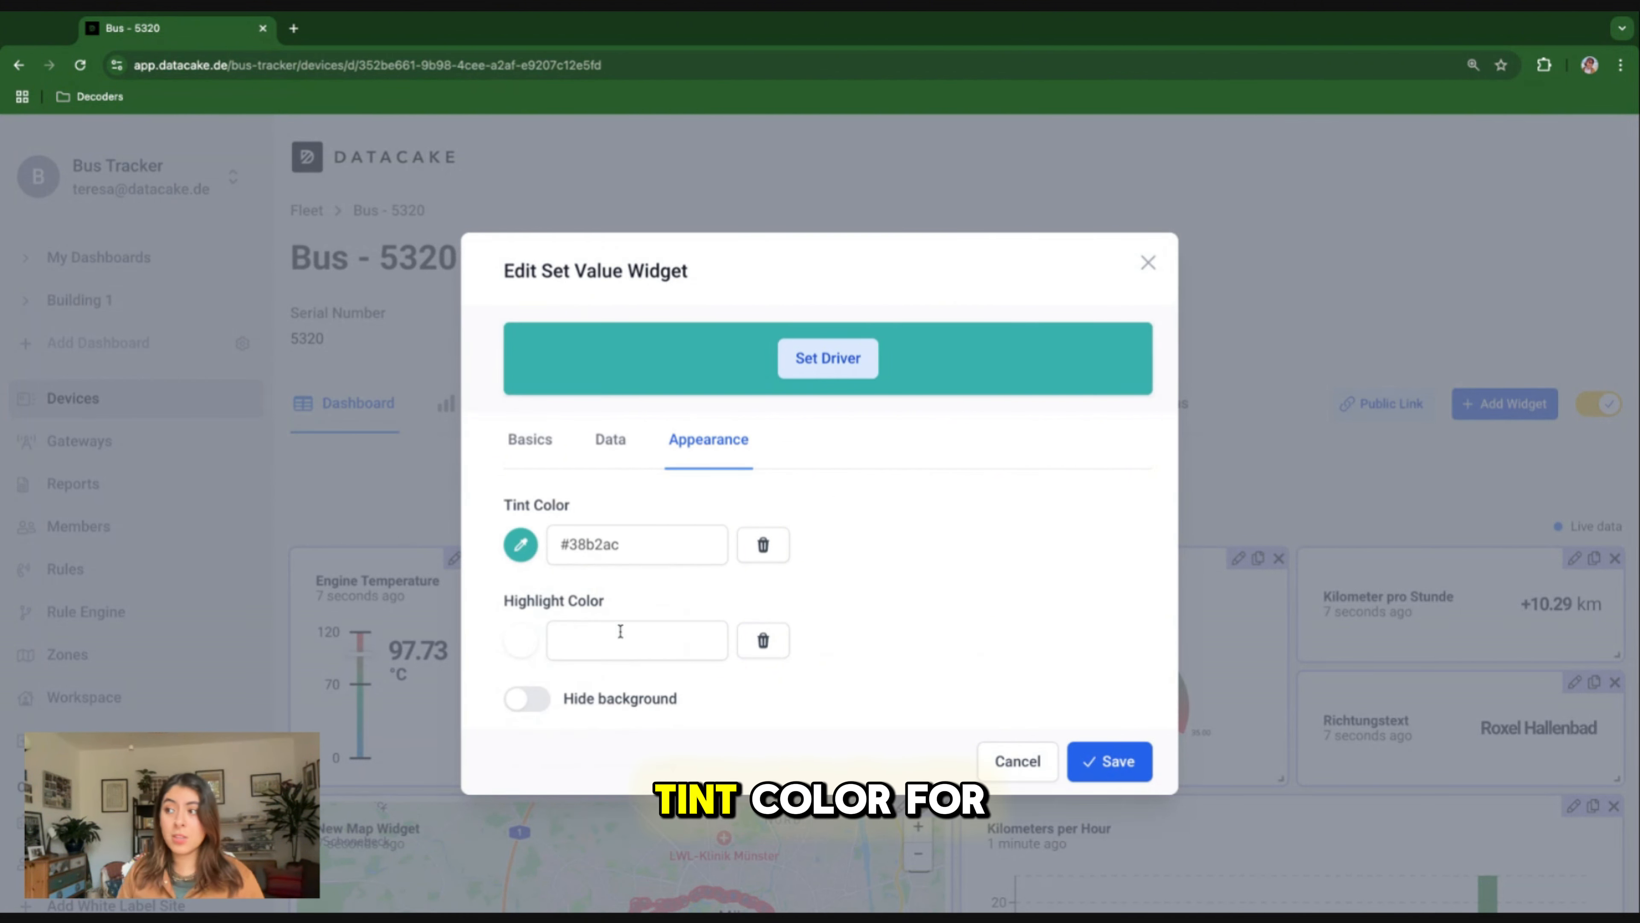
click(762, 545)
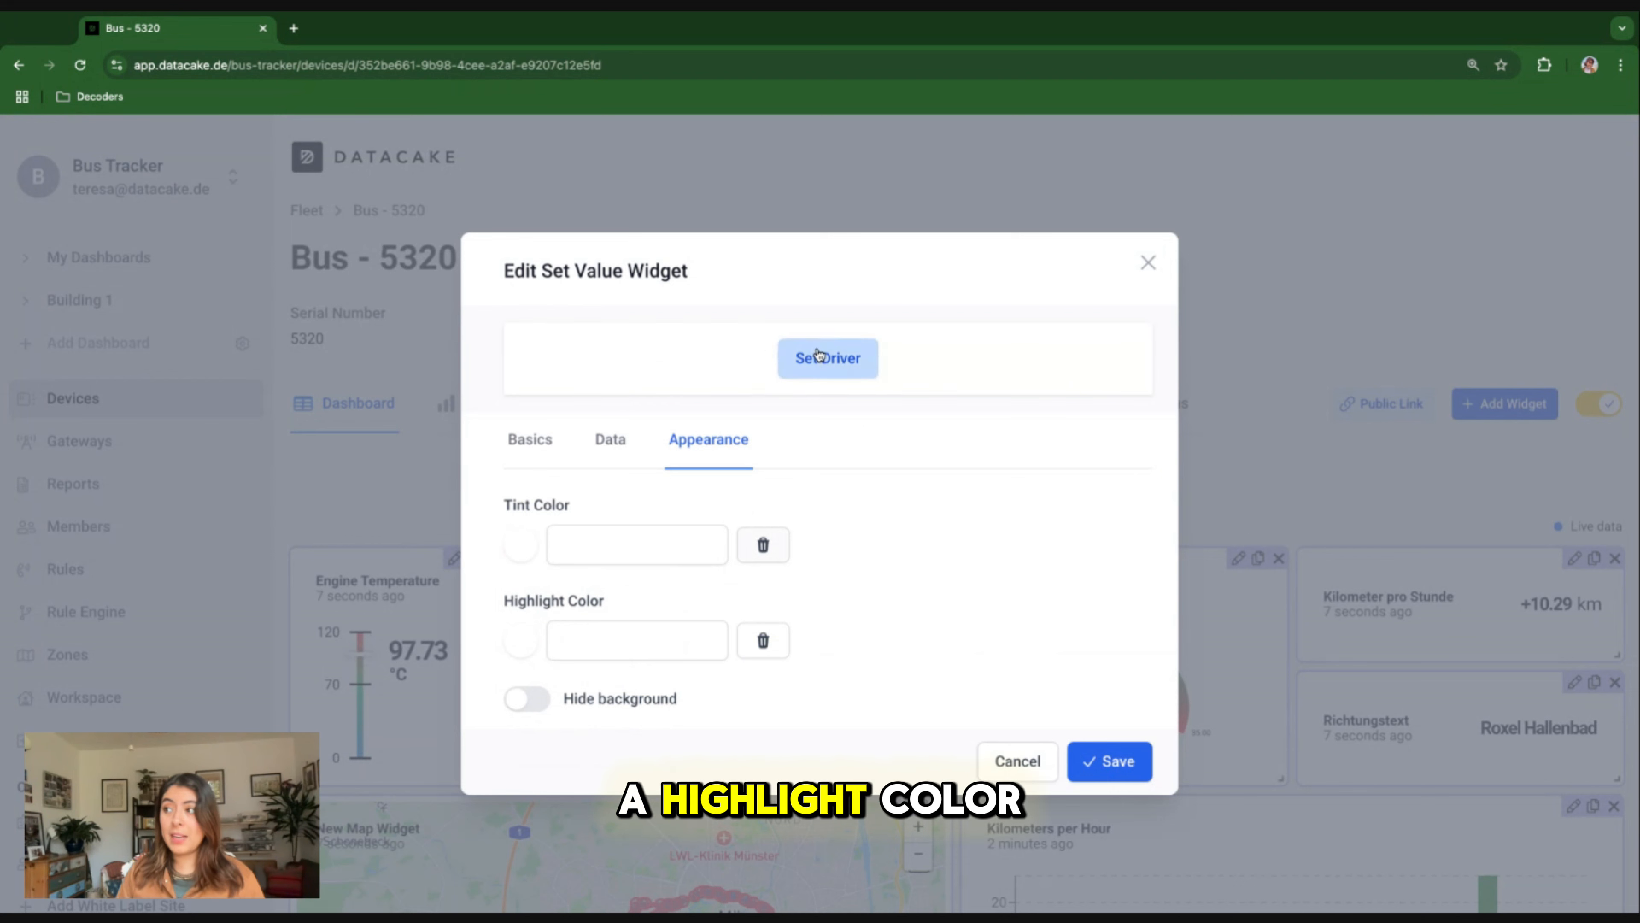
click(527, 709)
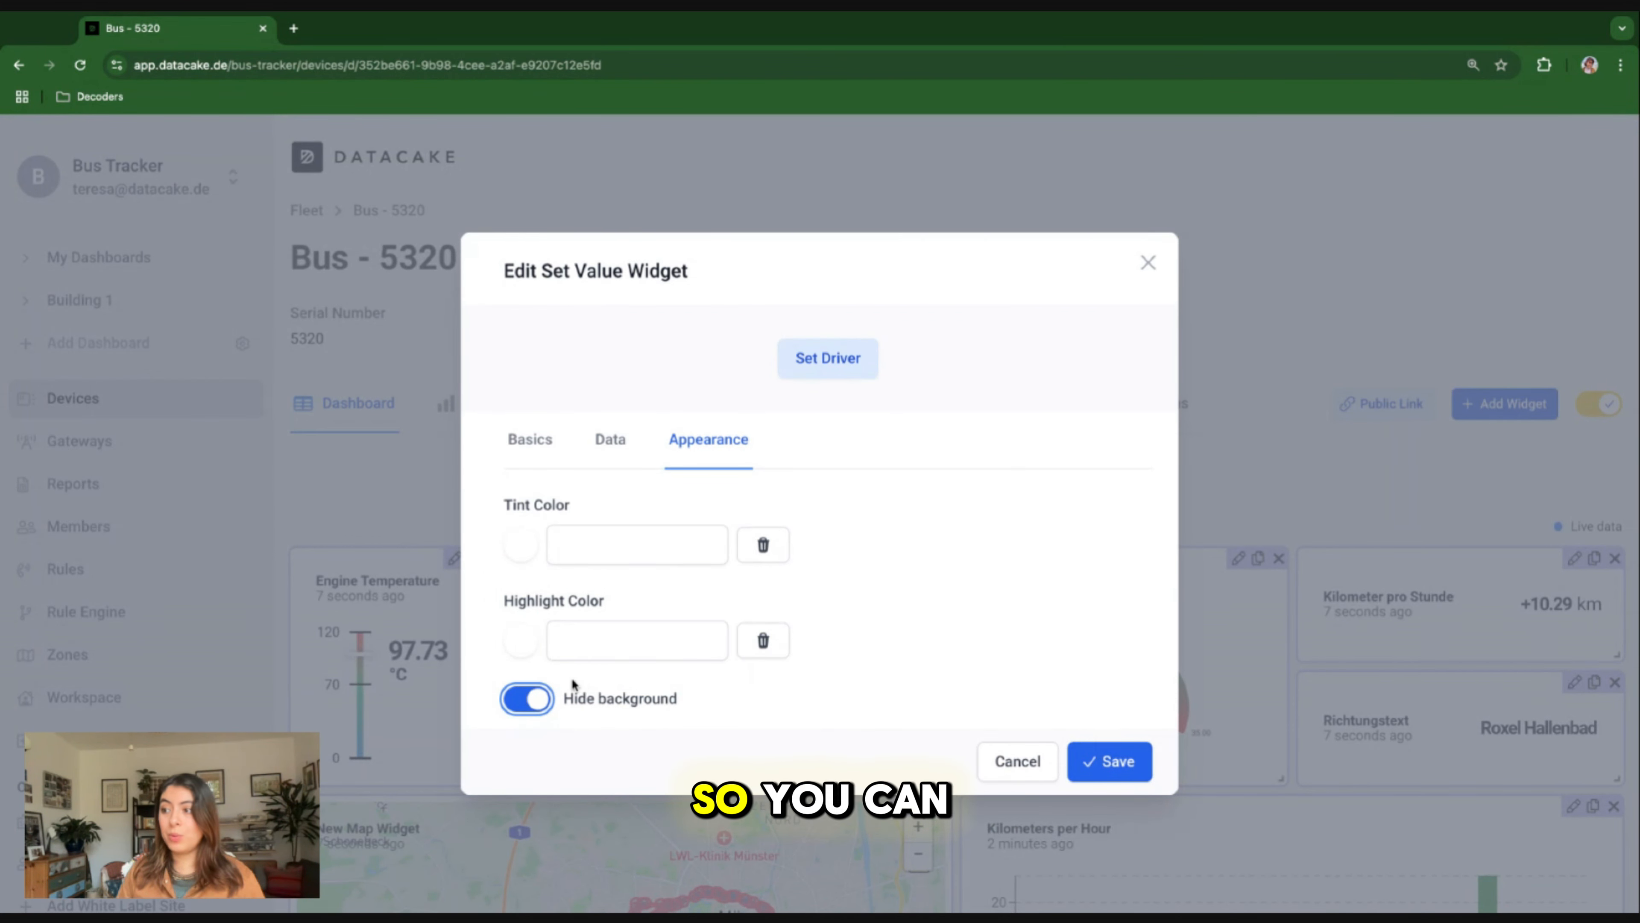
click(533, 704)
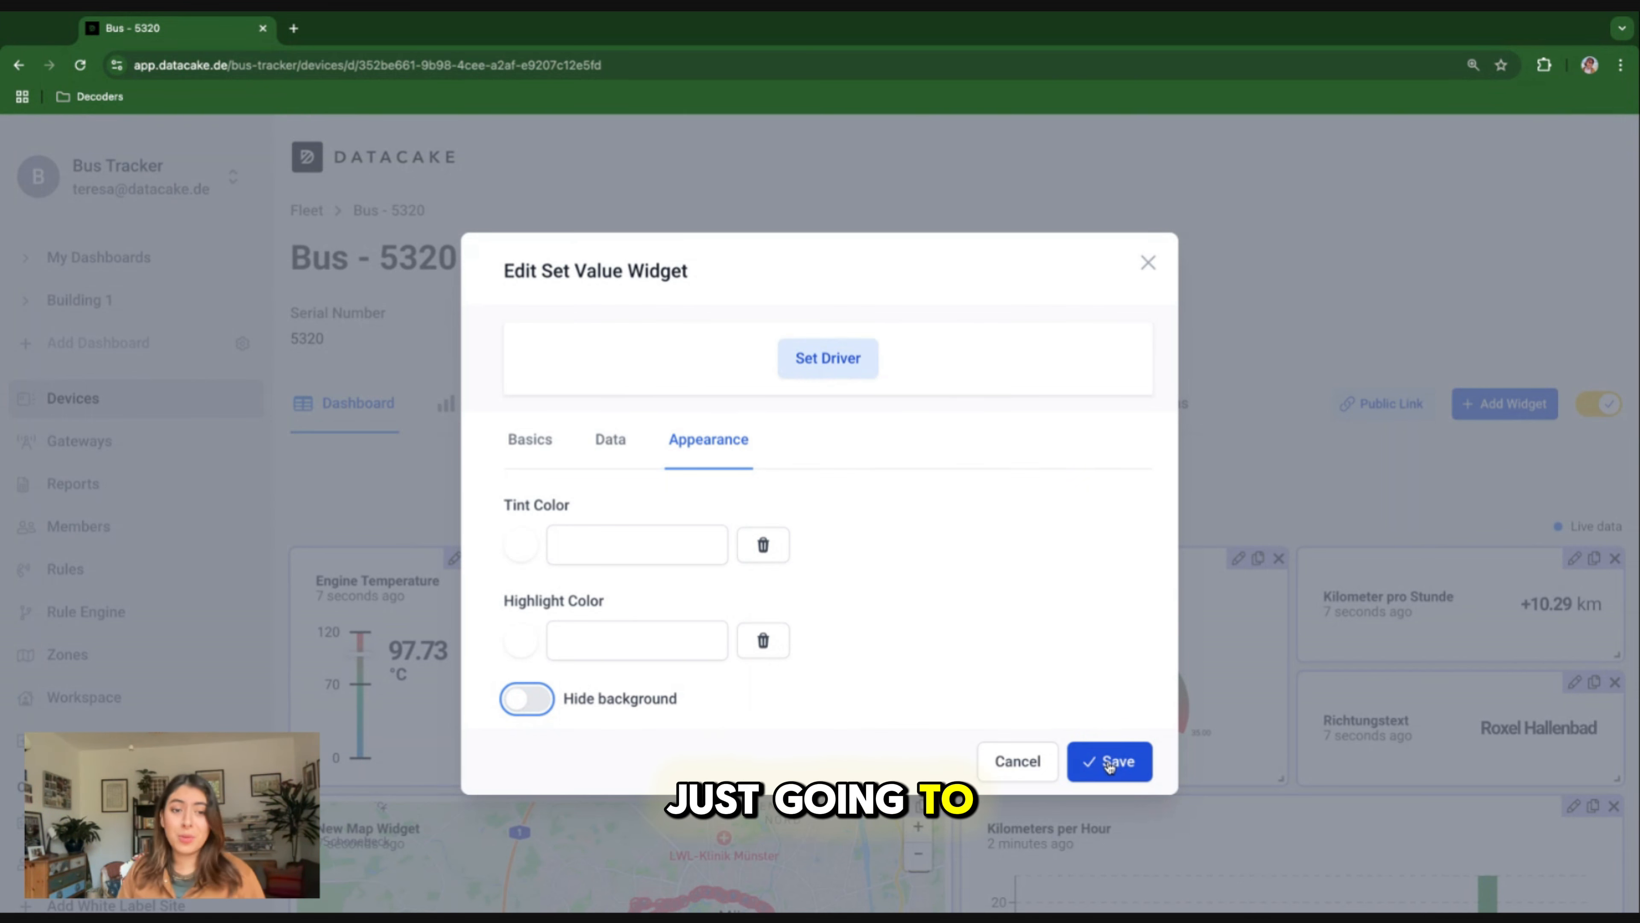
Save the Set Driver widget, fit it below the Driver widget at matching width and finish editing the dashboard.
click(1108, 763)
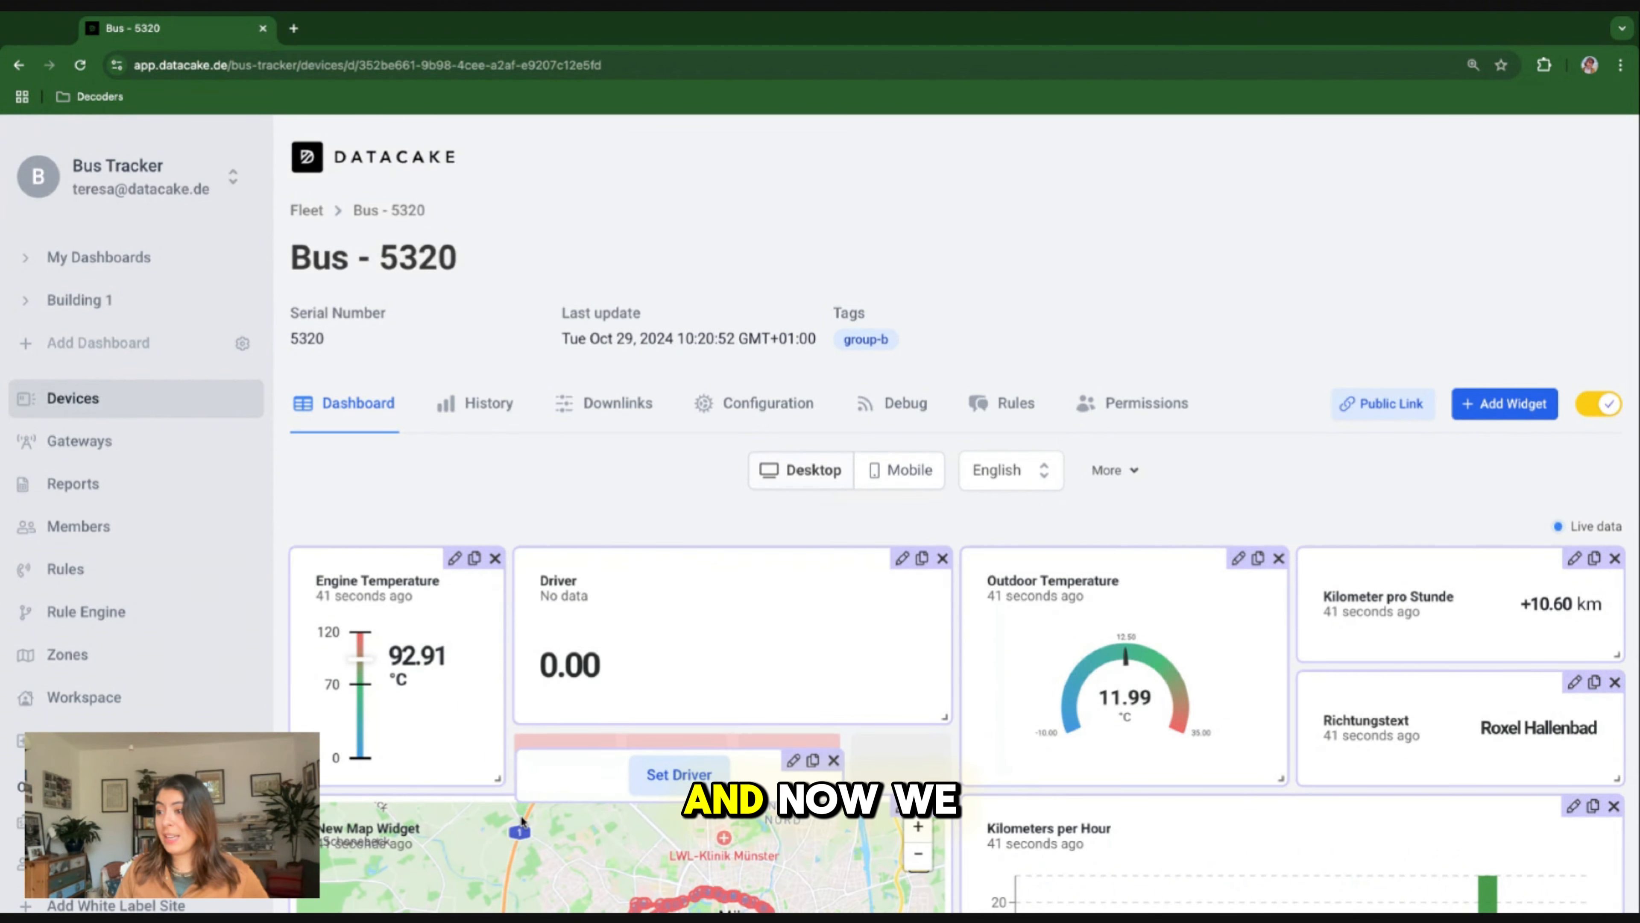
drag(834, 779, 945, 778)
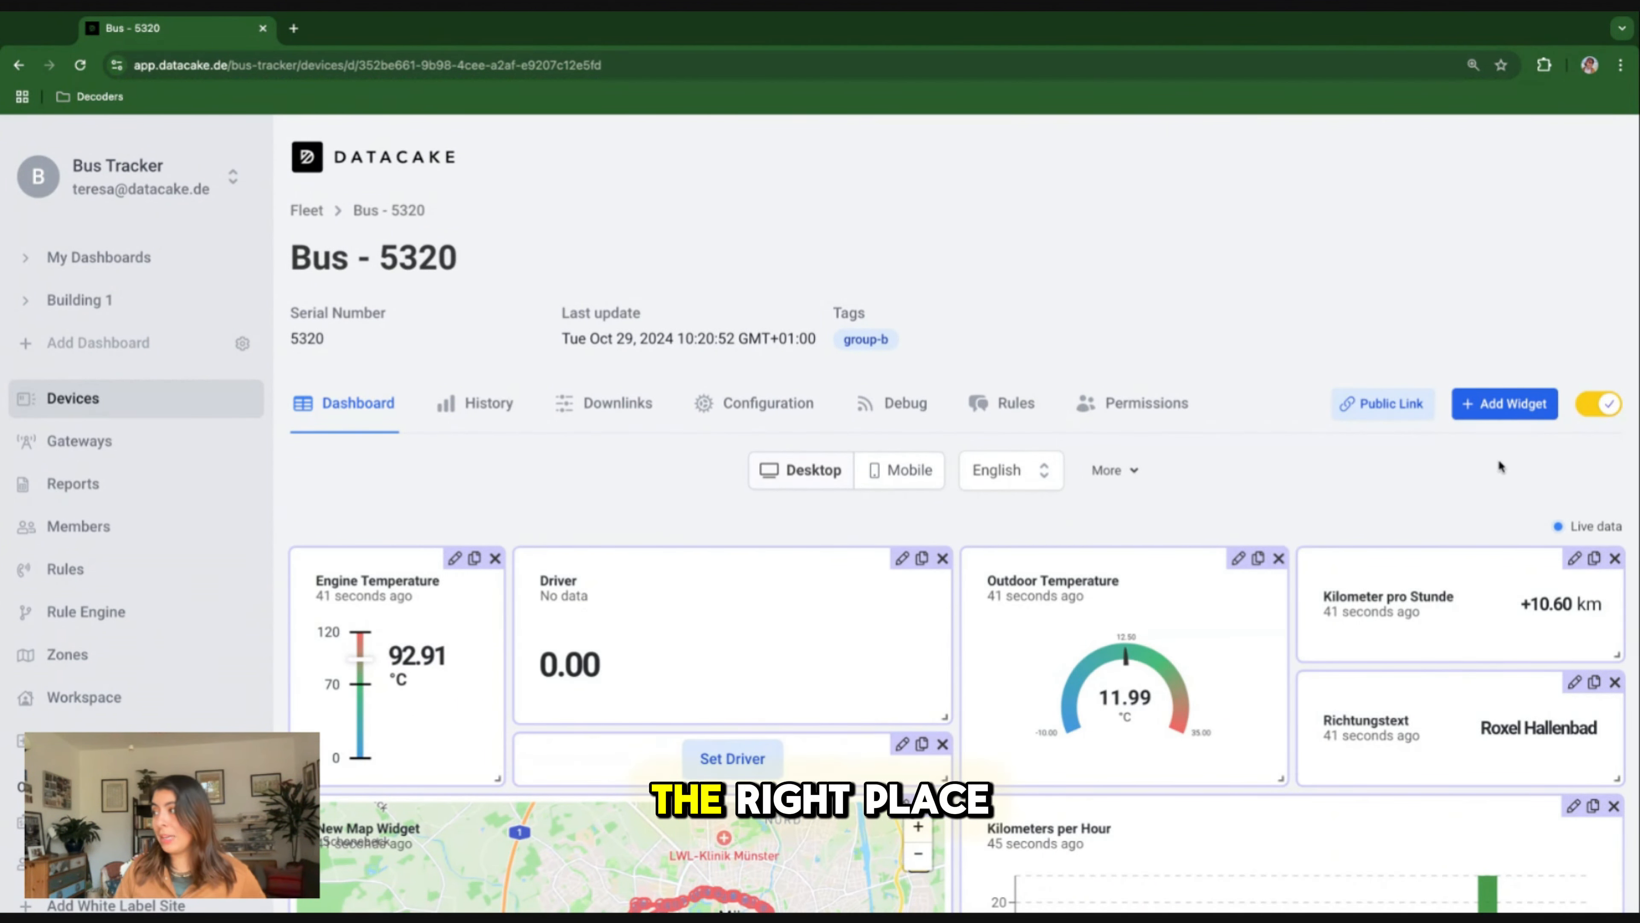
click(1610, 405)
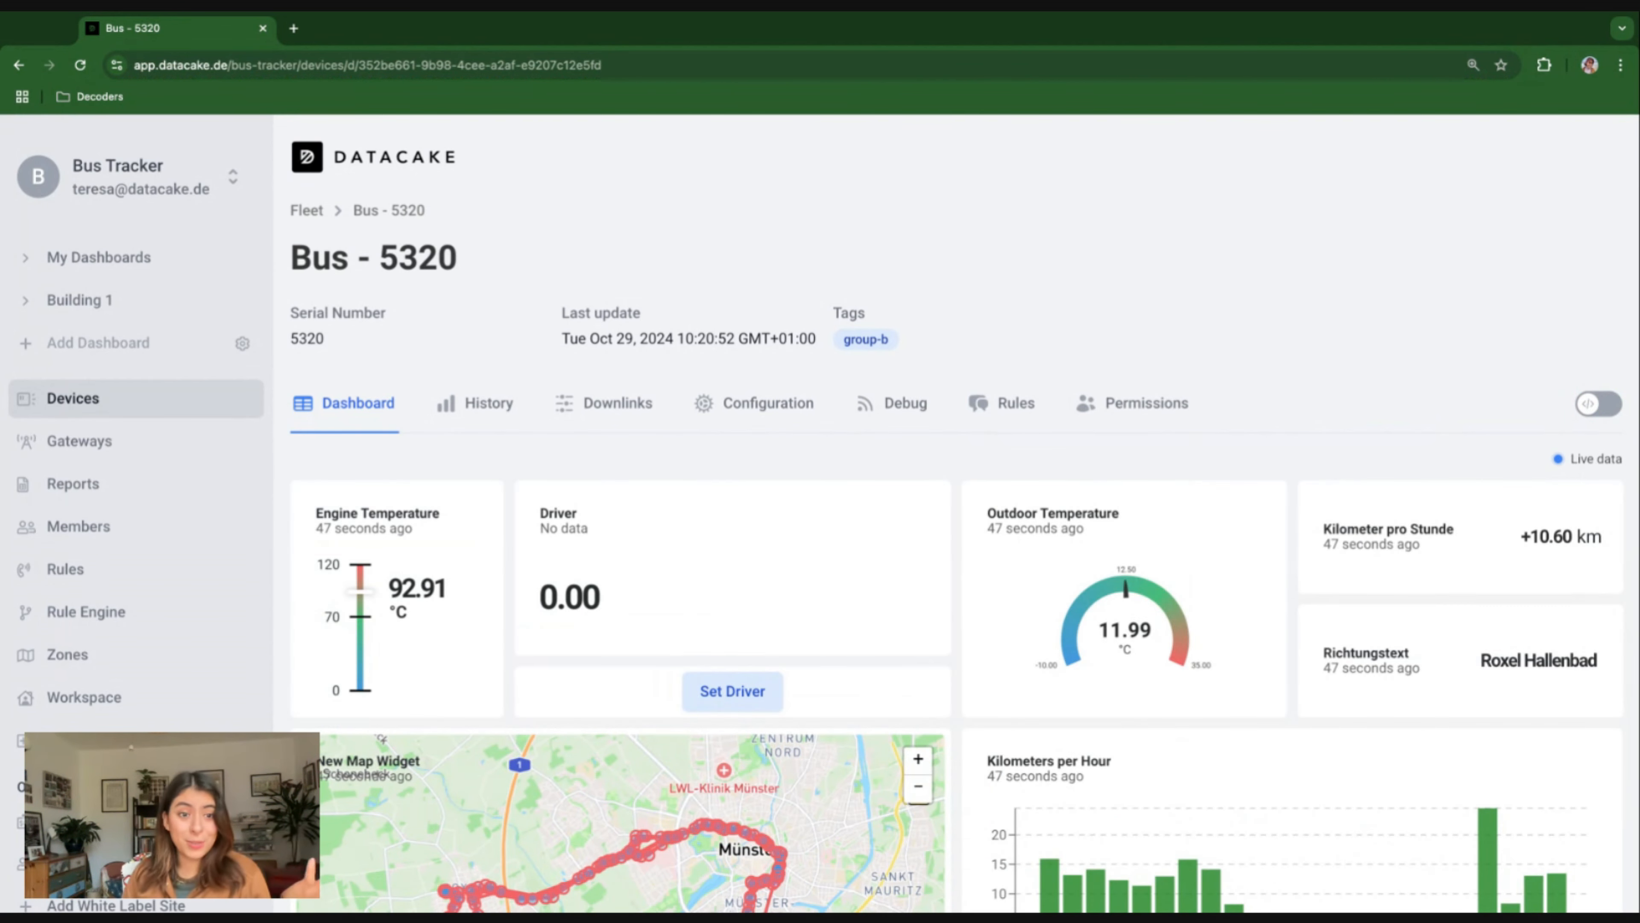
Assign Albert Einstein as the bus driver through the Set Driver widget.
click(744, 693)
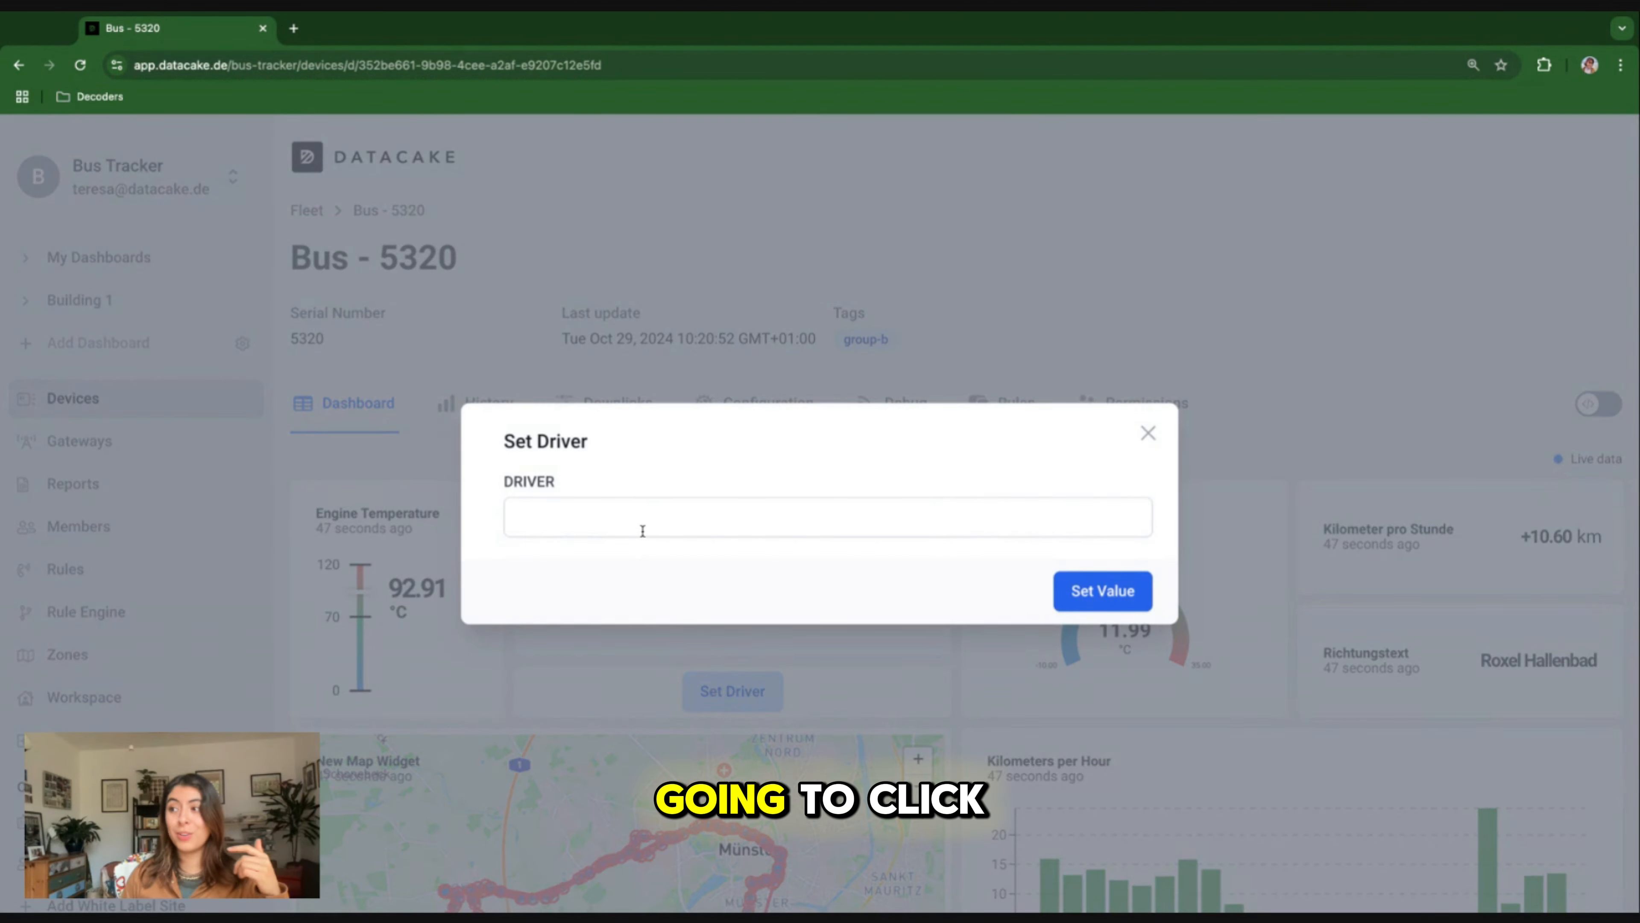
click(658, 517)
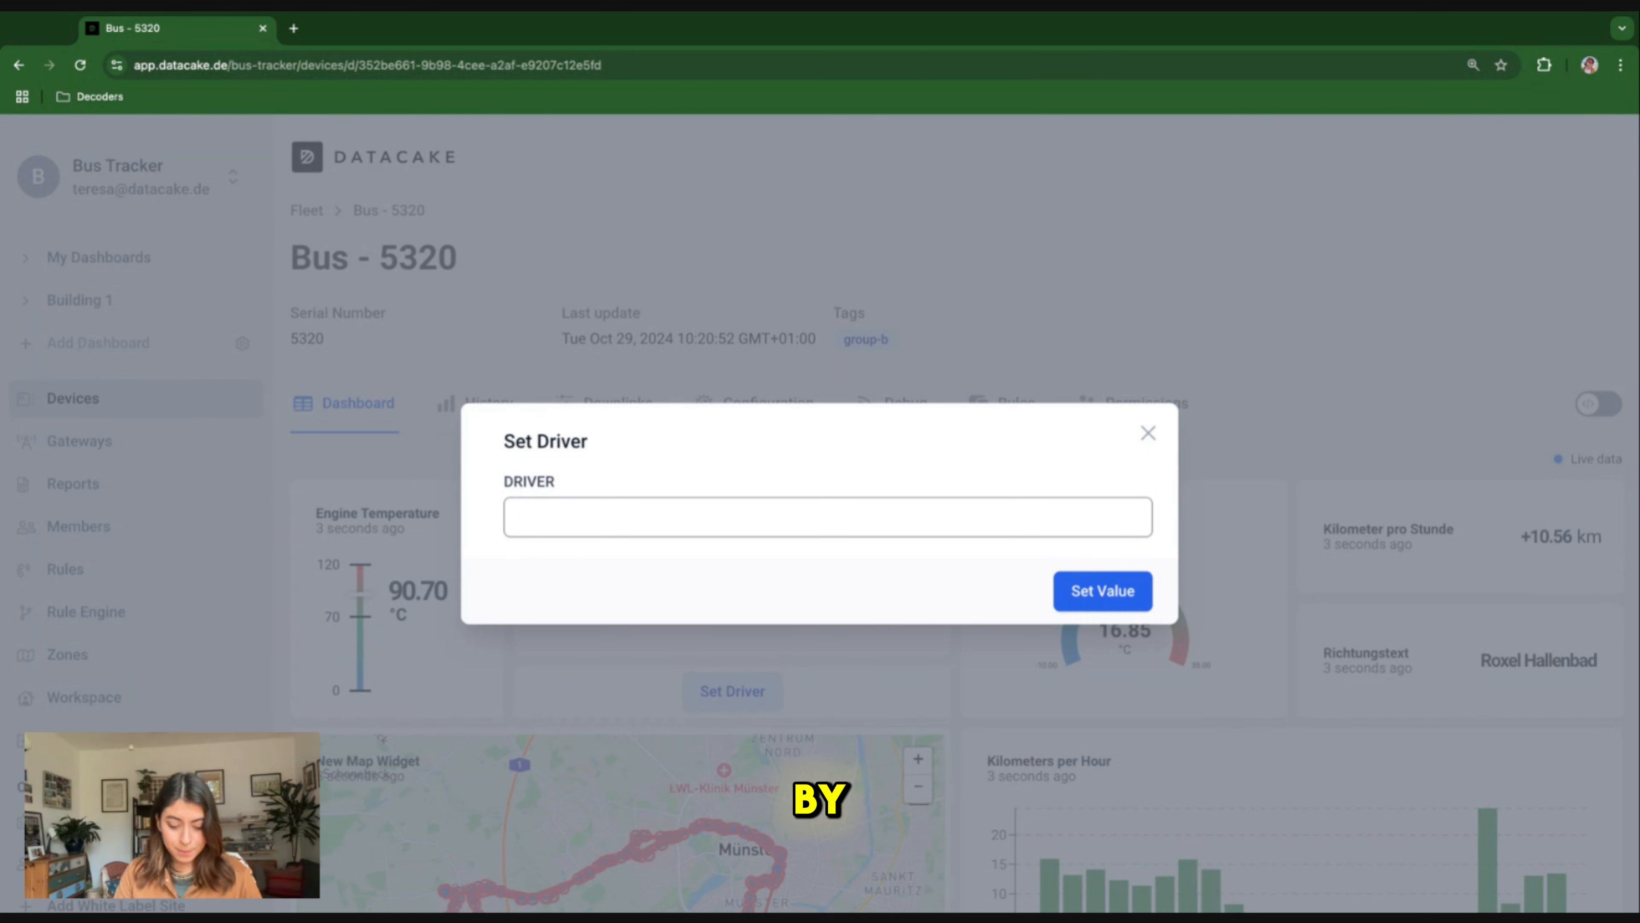
text(Al)
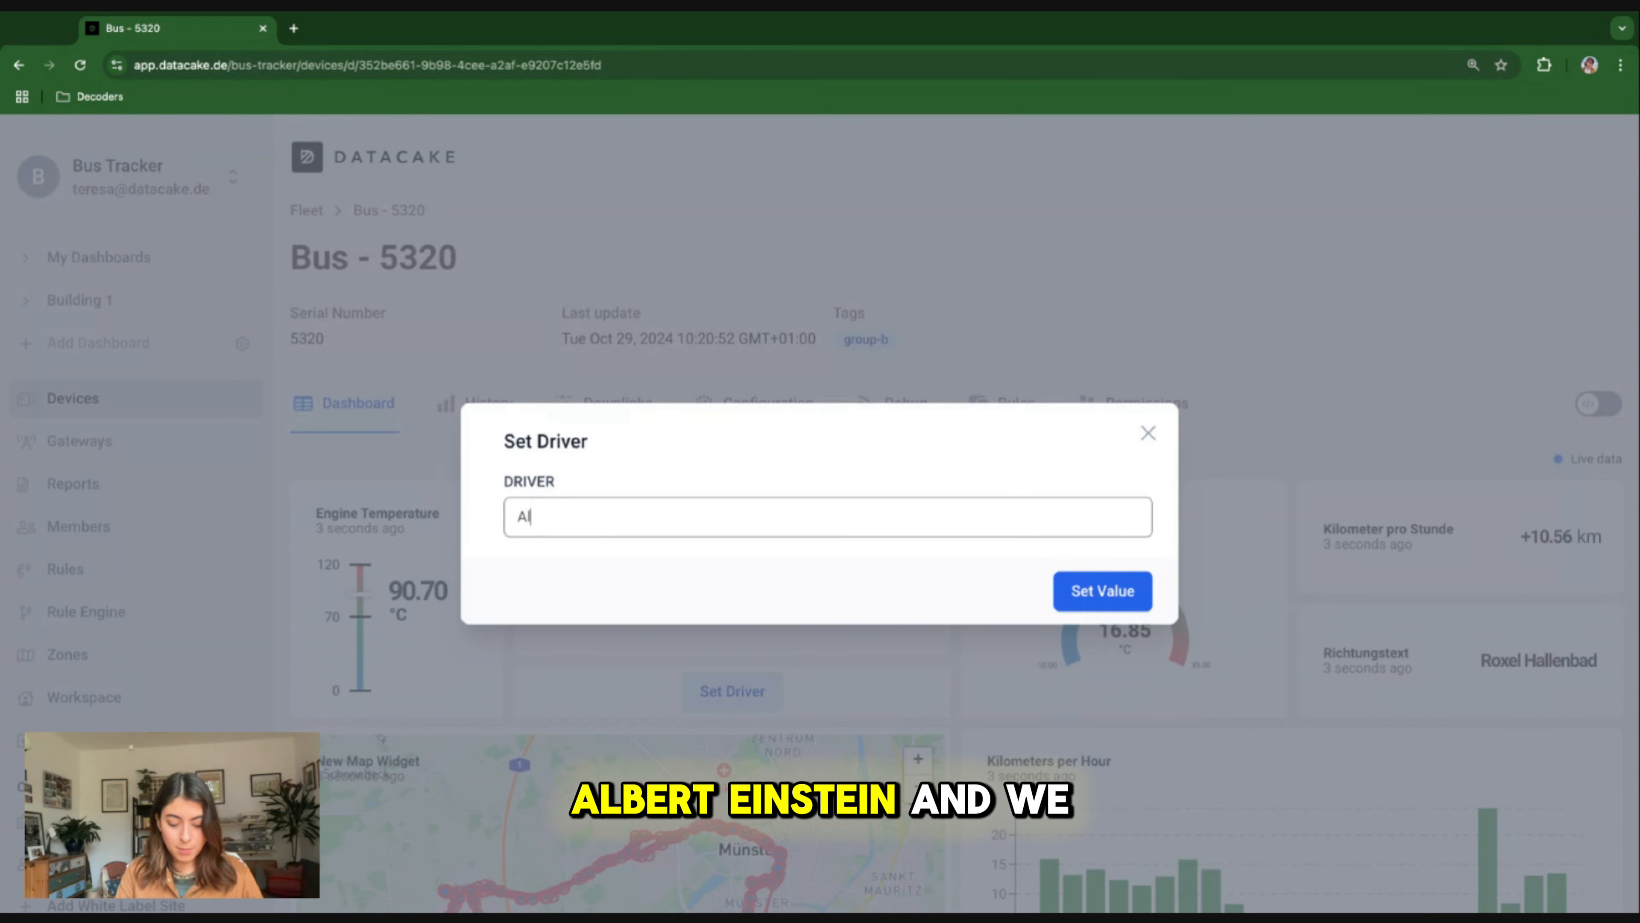
text(bert Einstein)
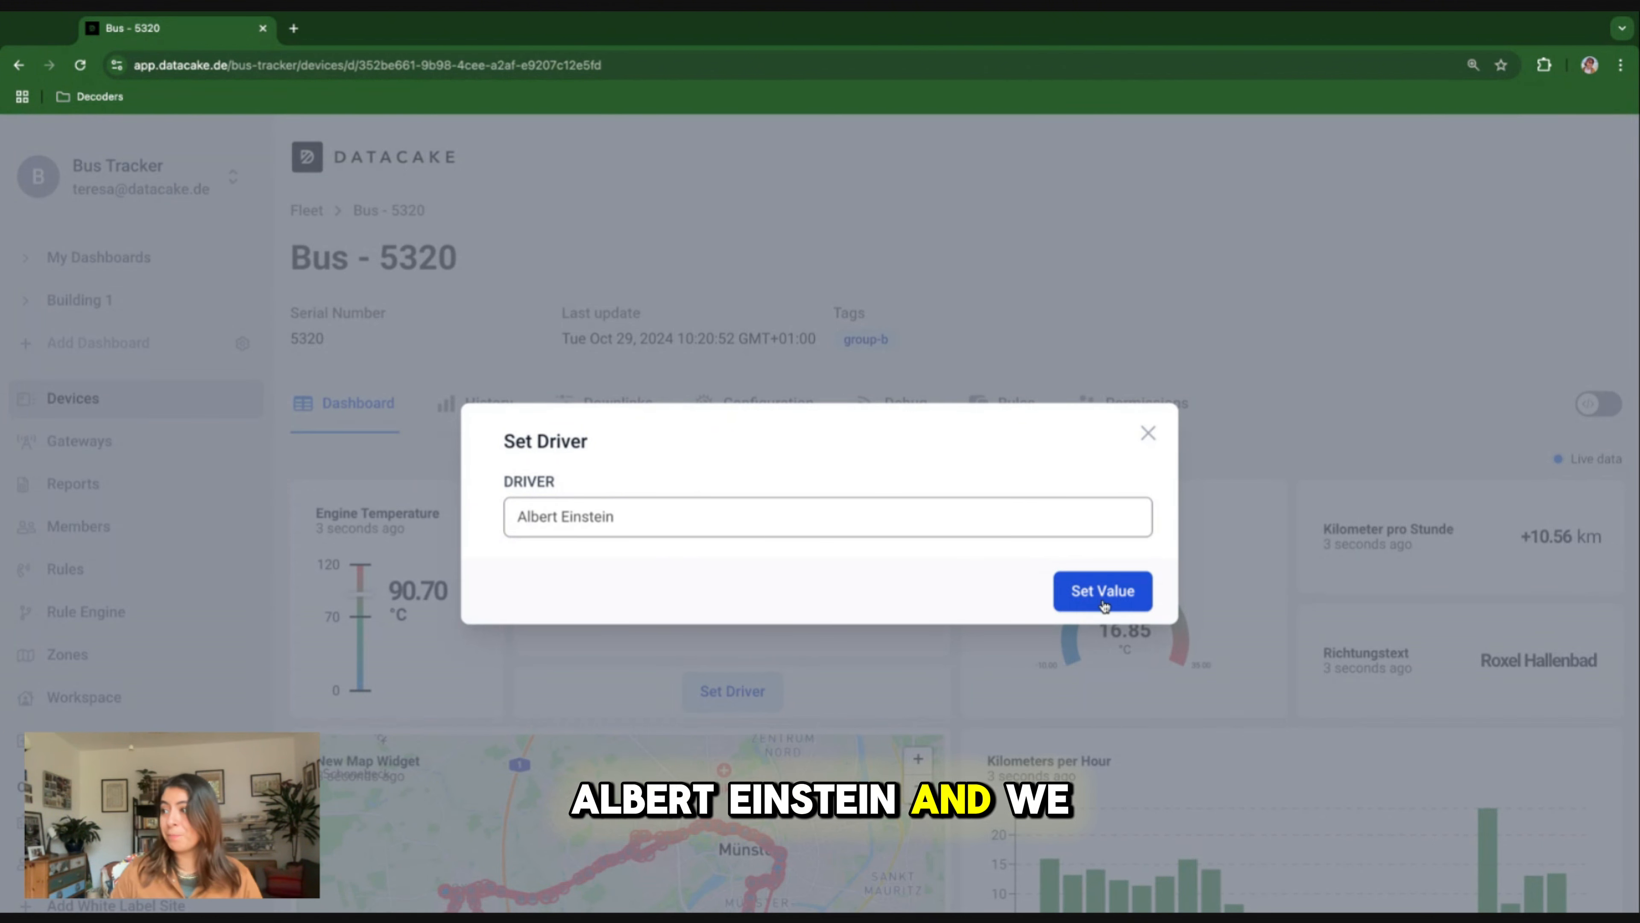
click(1080, 593)
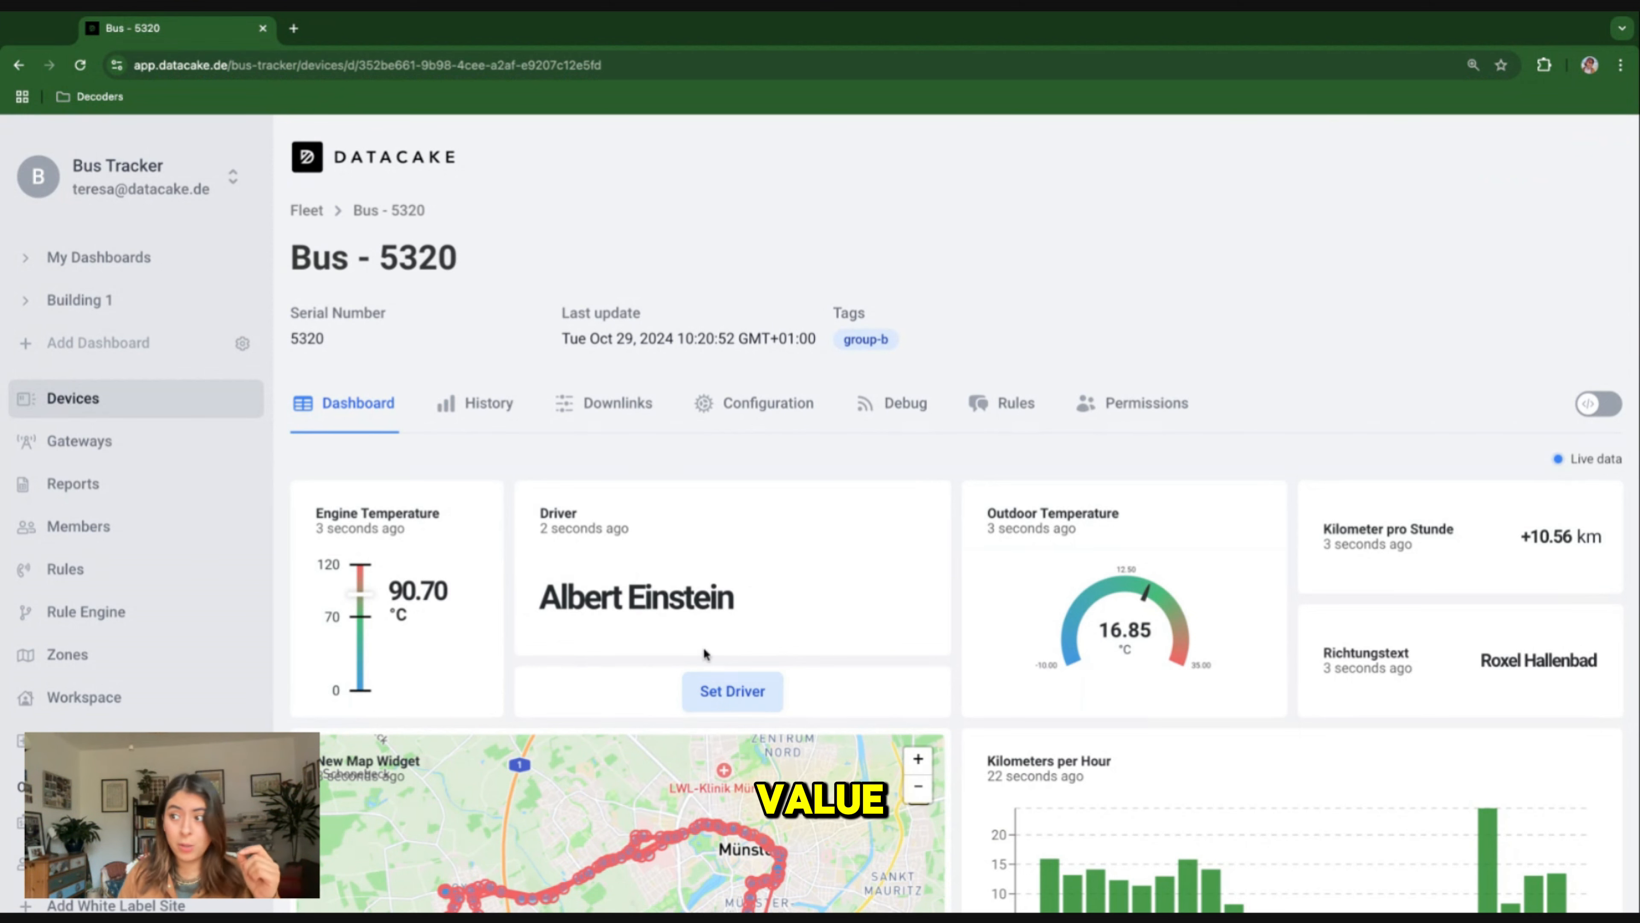
scroll(743, 672, down, 1)
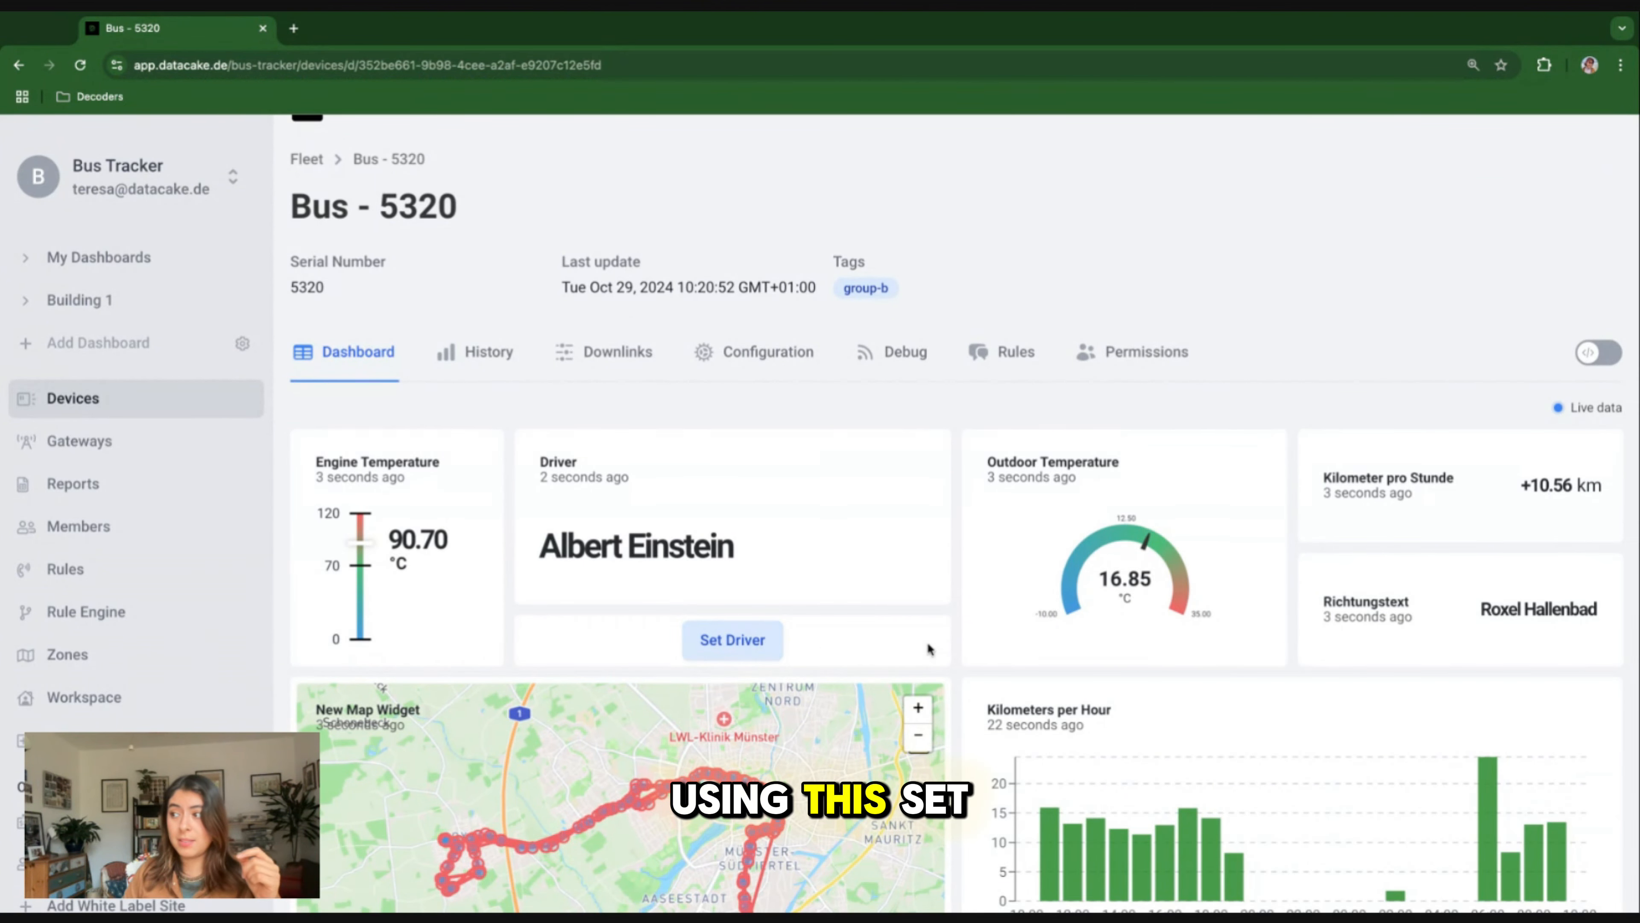
scroll(986, 667, down, 3)
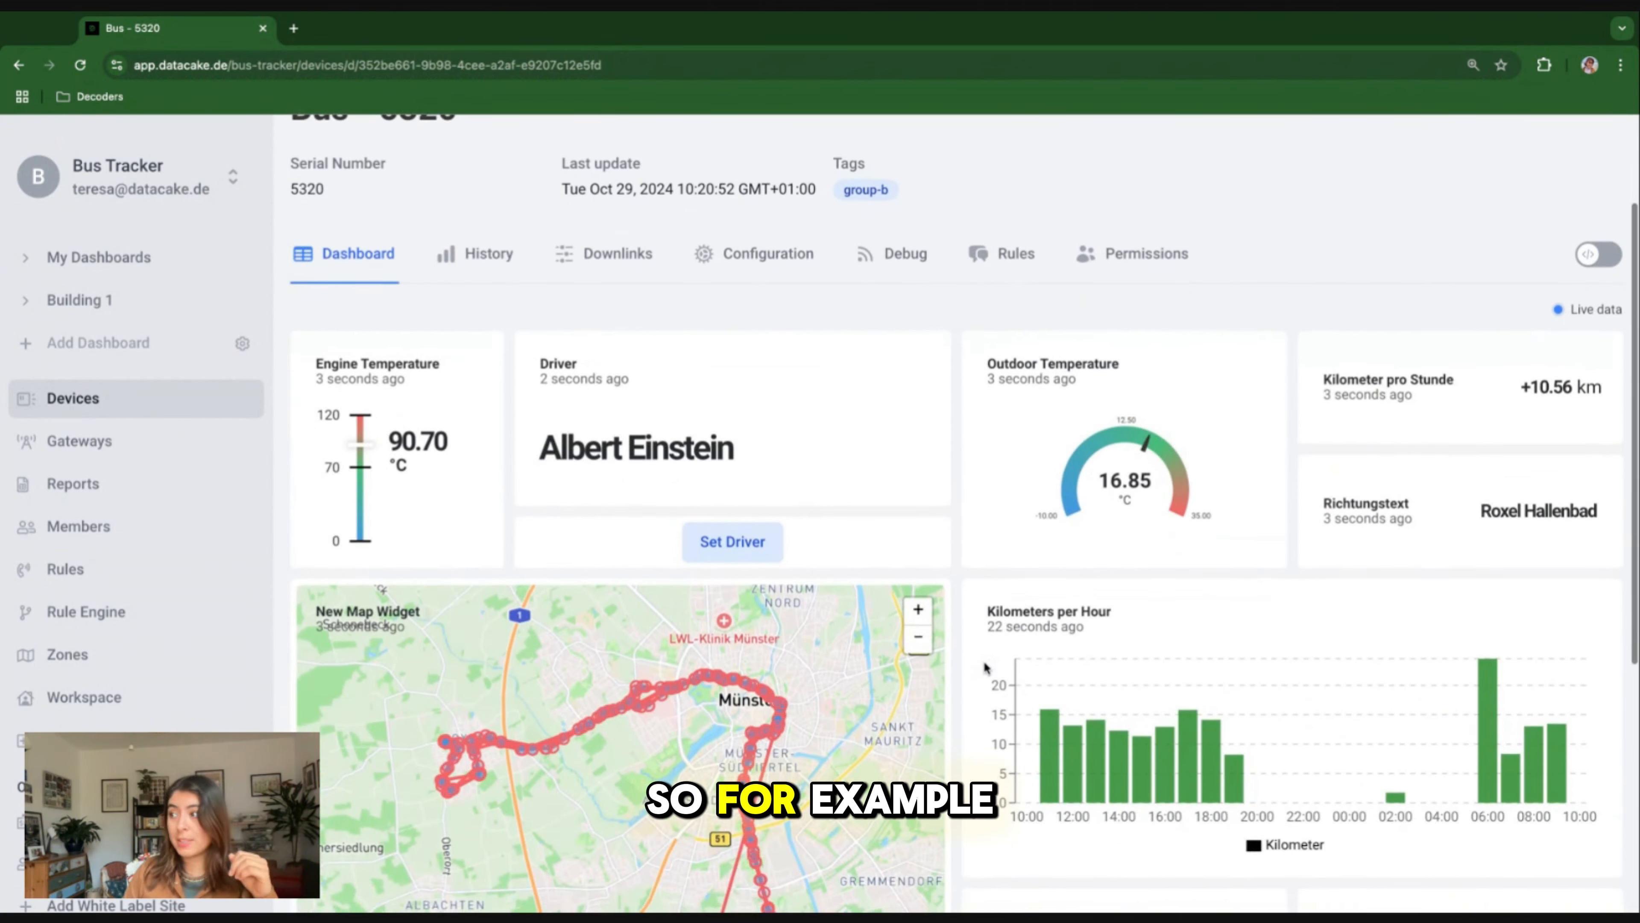
scroll(560, 333, down, 1)
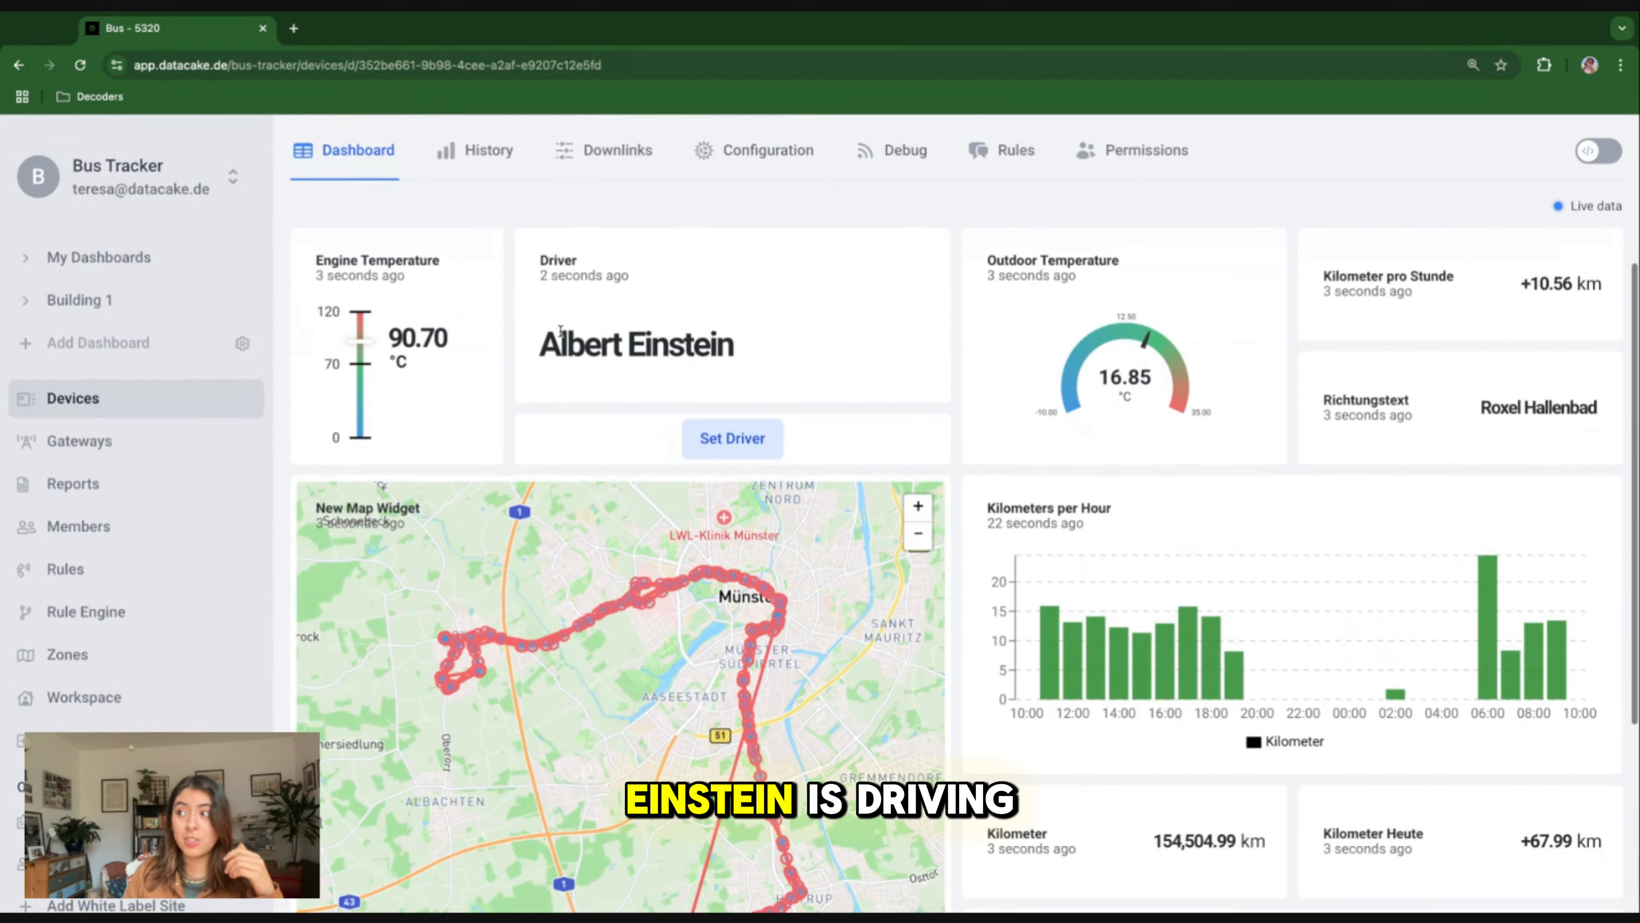
scroll(1001, 413, down, 4)
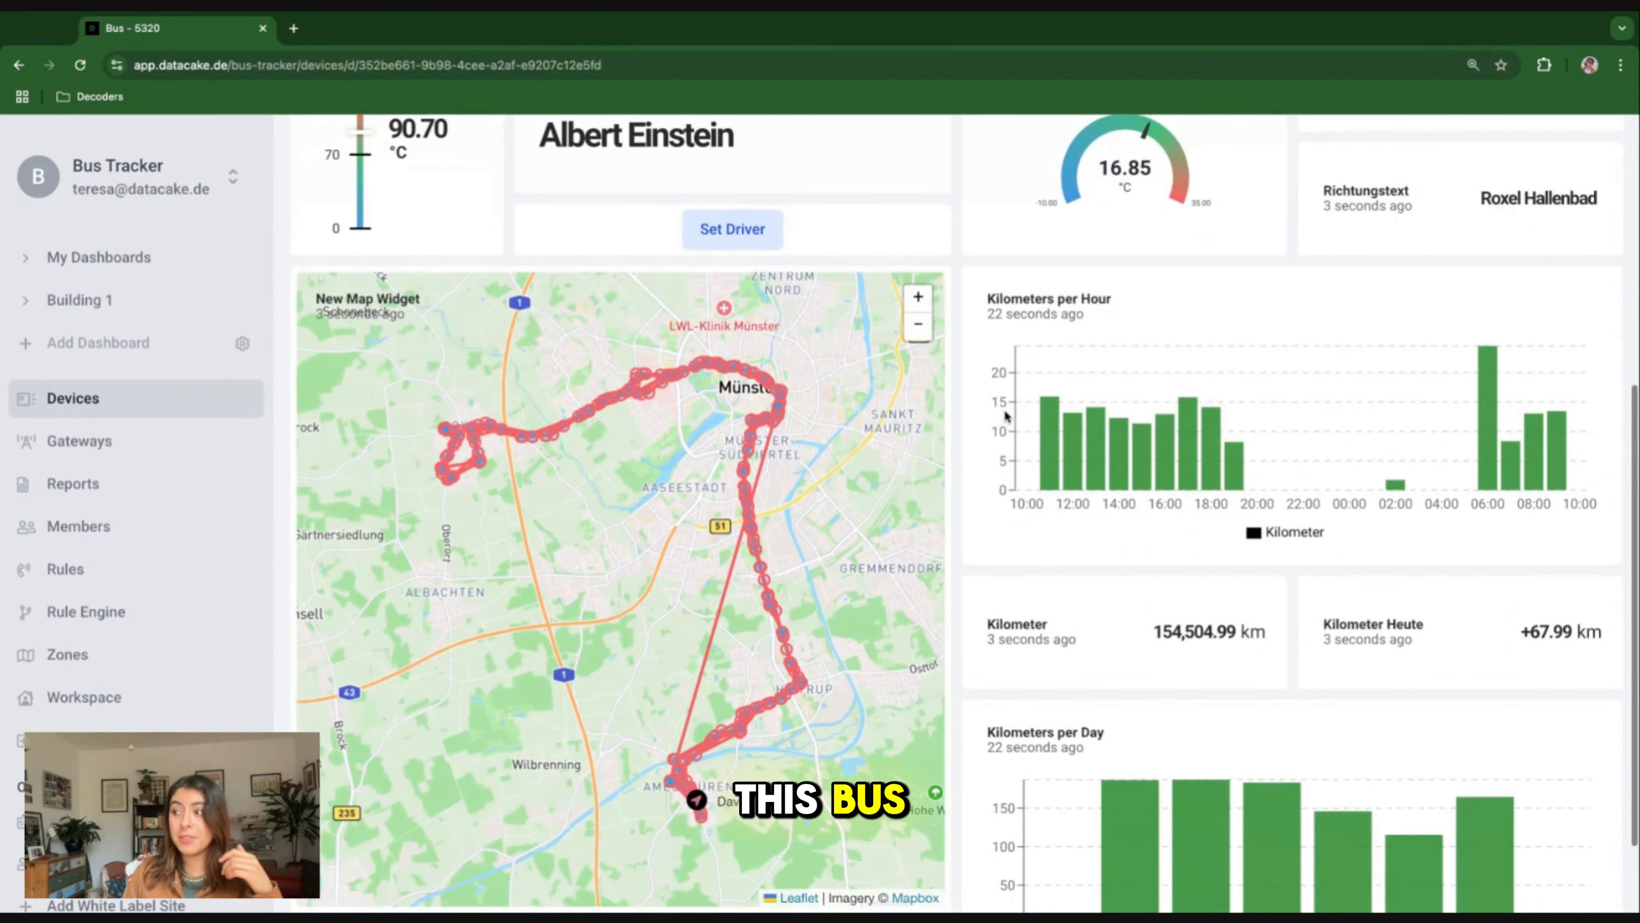
scroll(919, 417, up, 6)
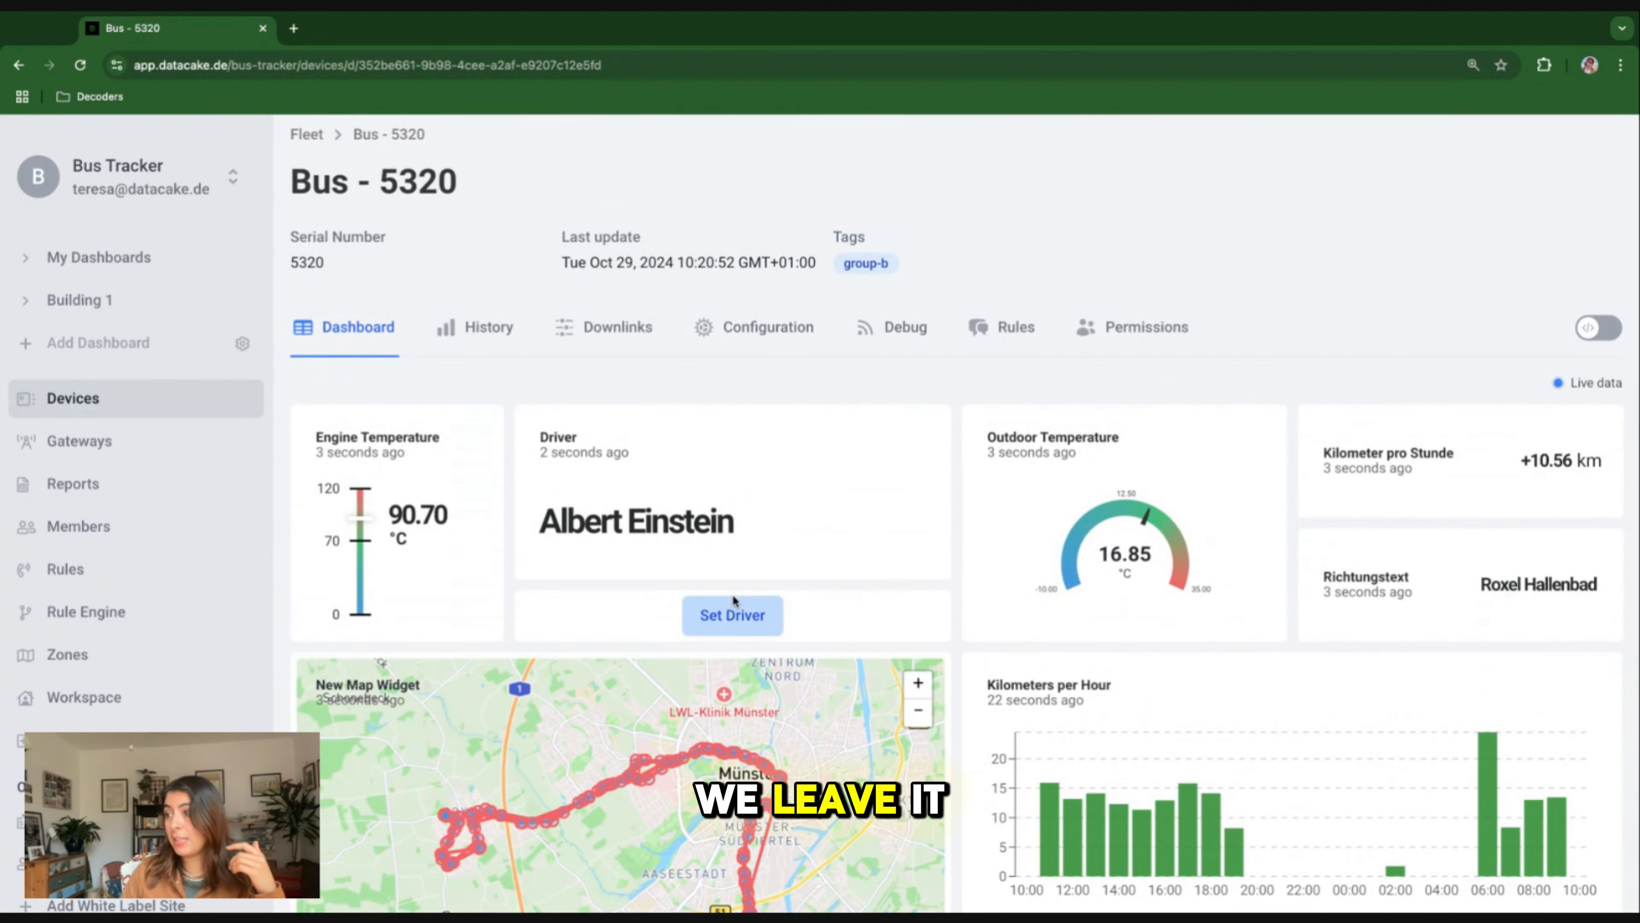
Replace the current driver with another driver's full name through the Set Driver widget and submit the value.
click(732, 612)
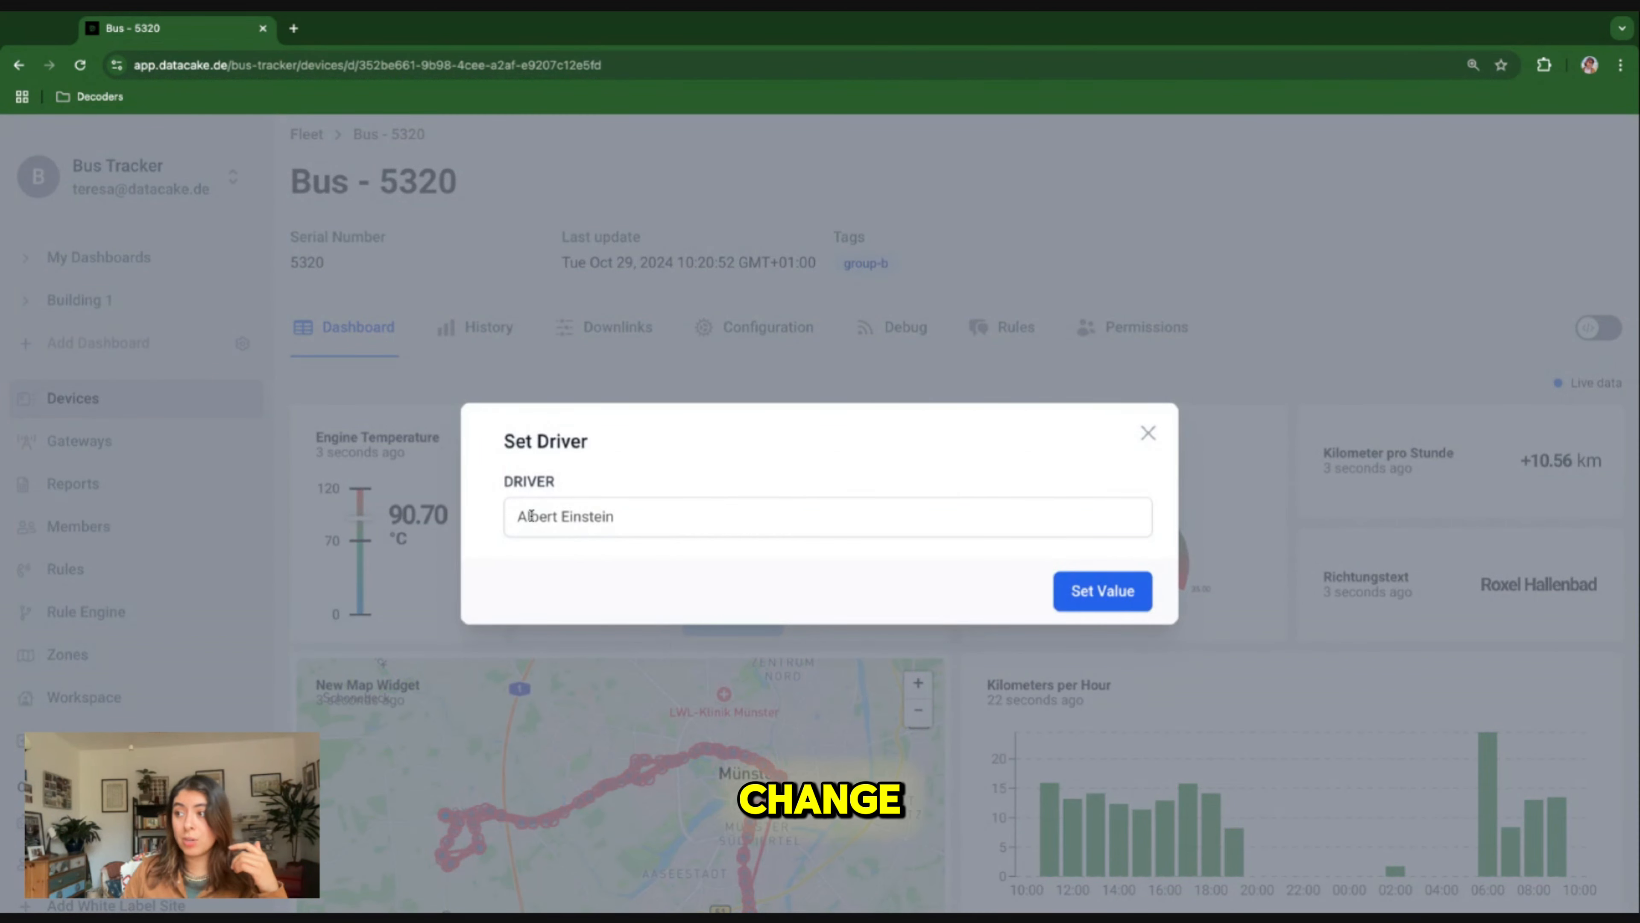
triple_click(572, 530)
text(Ma)
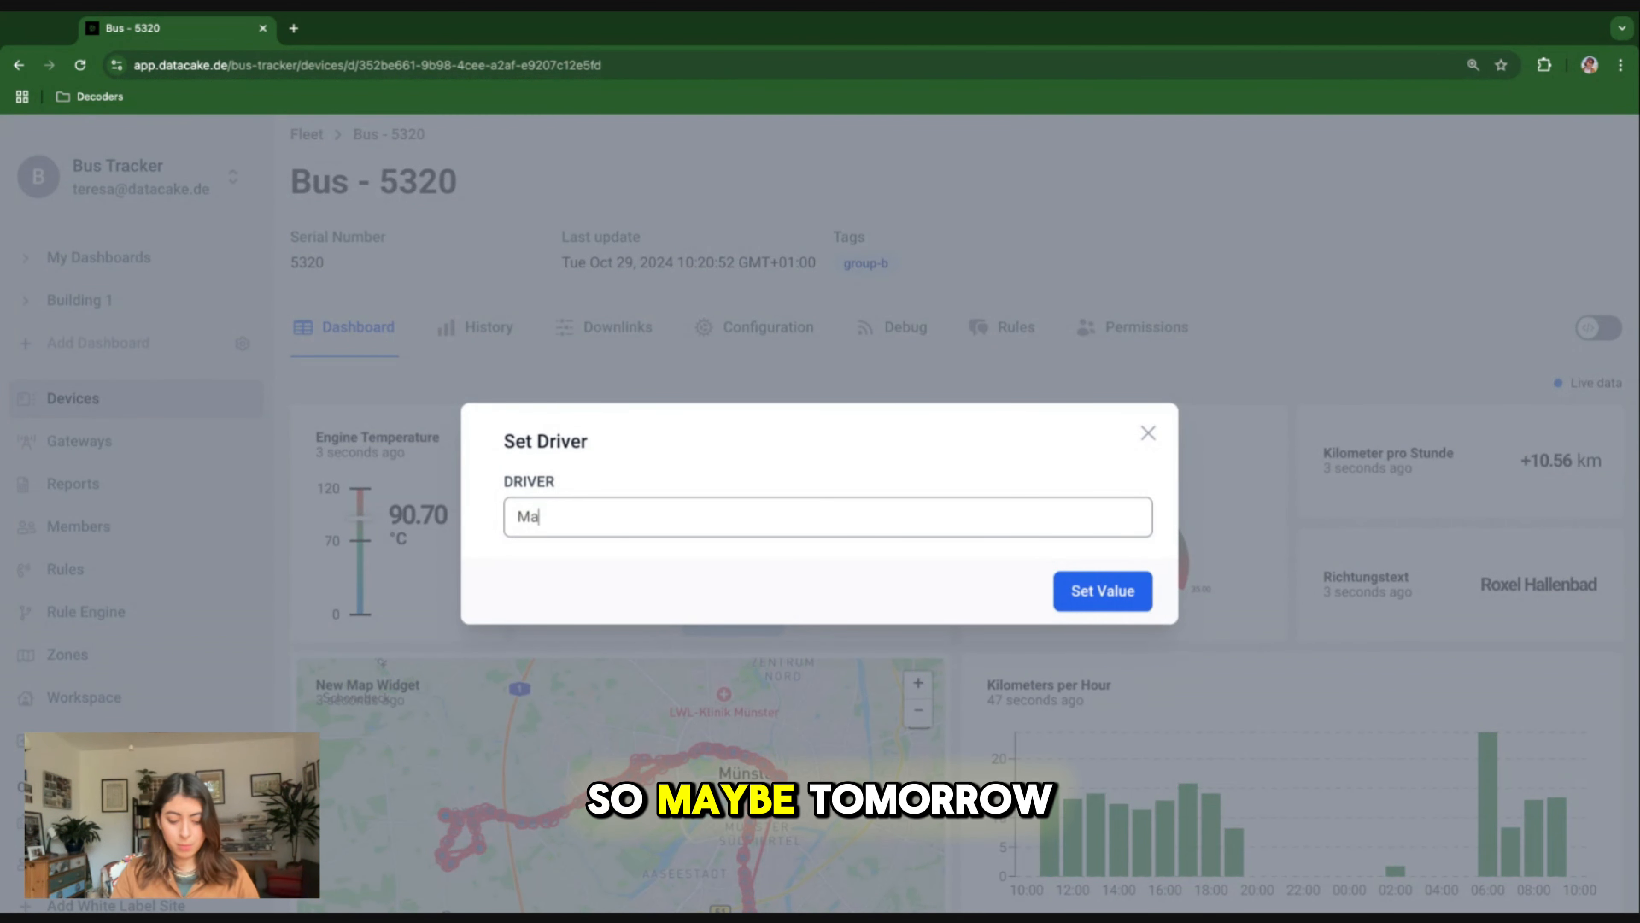
text(ria Müller)
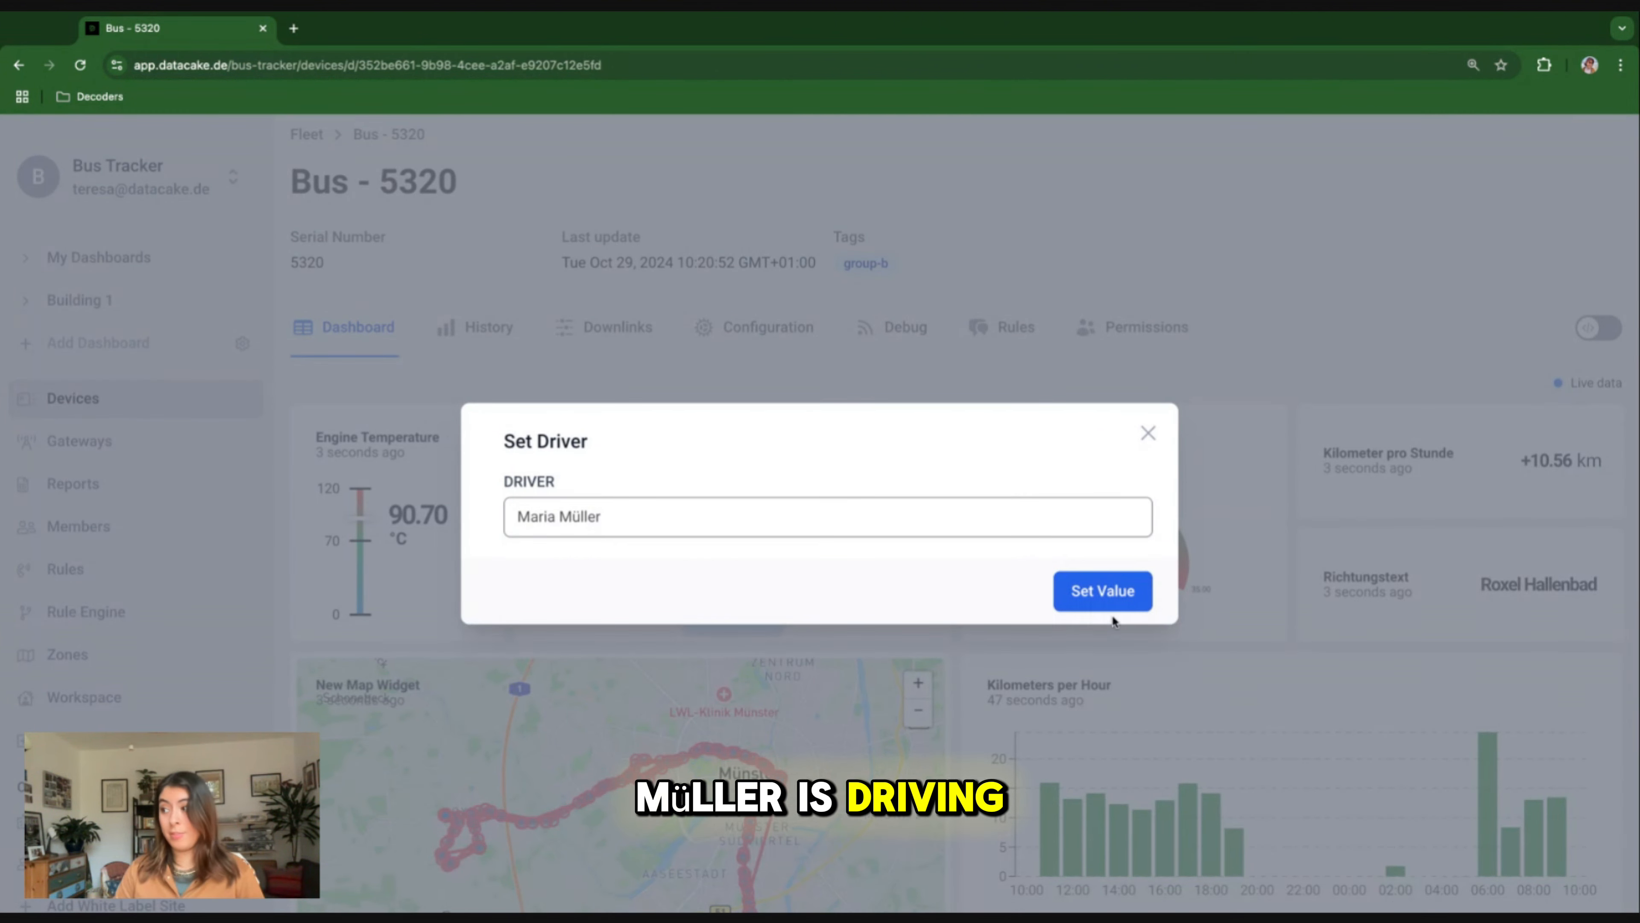
click(1111, 601)
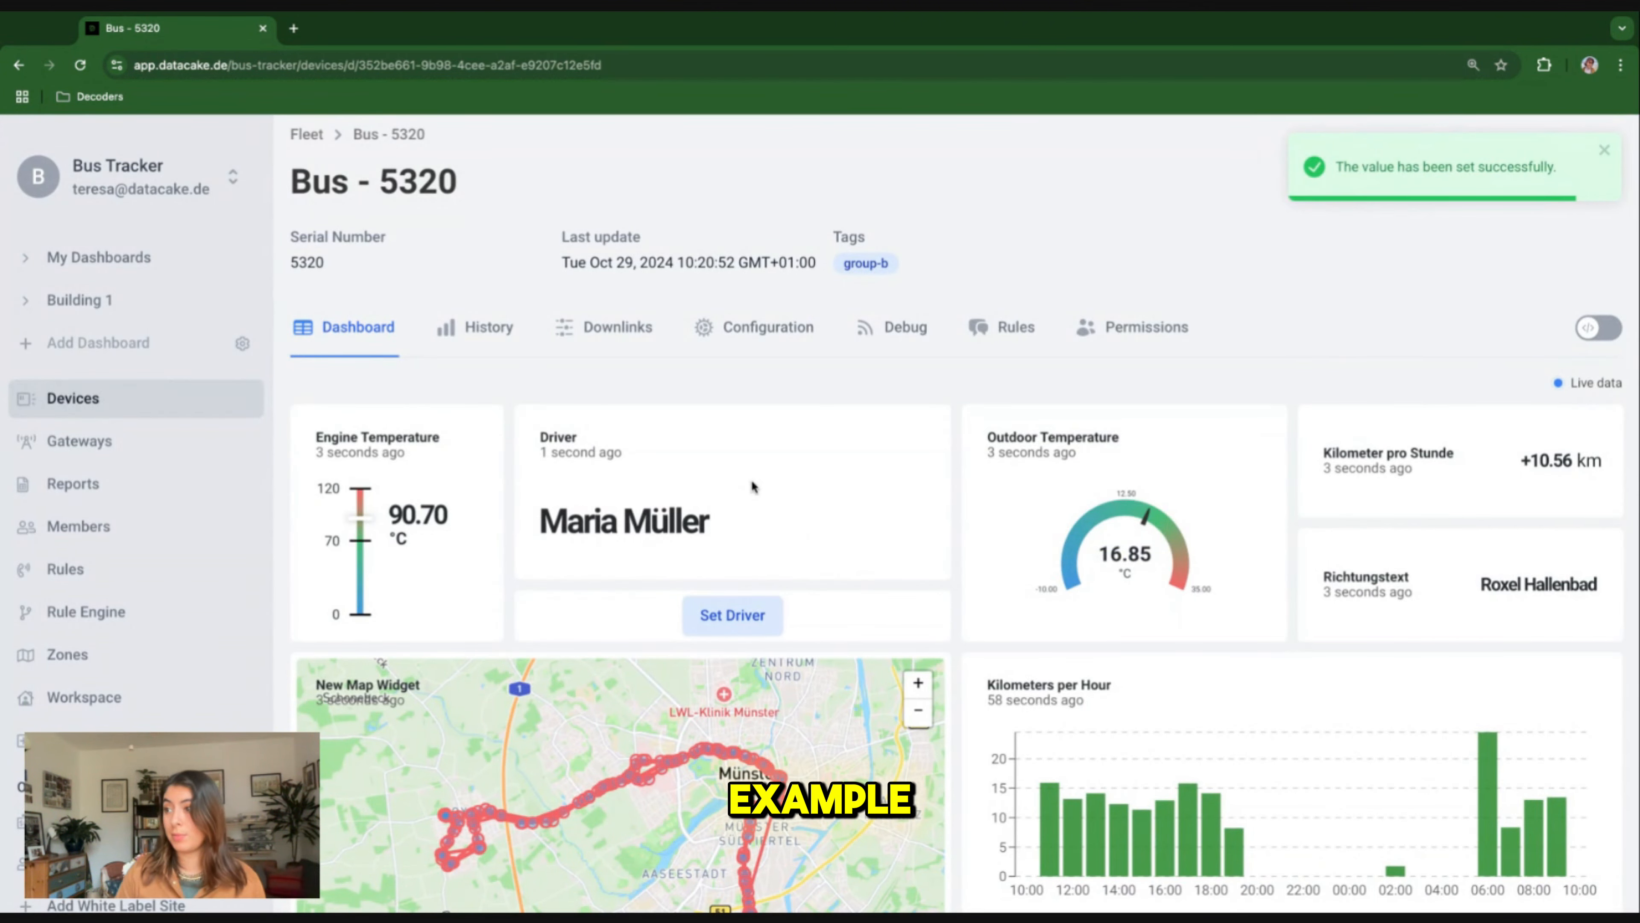